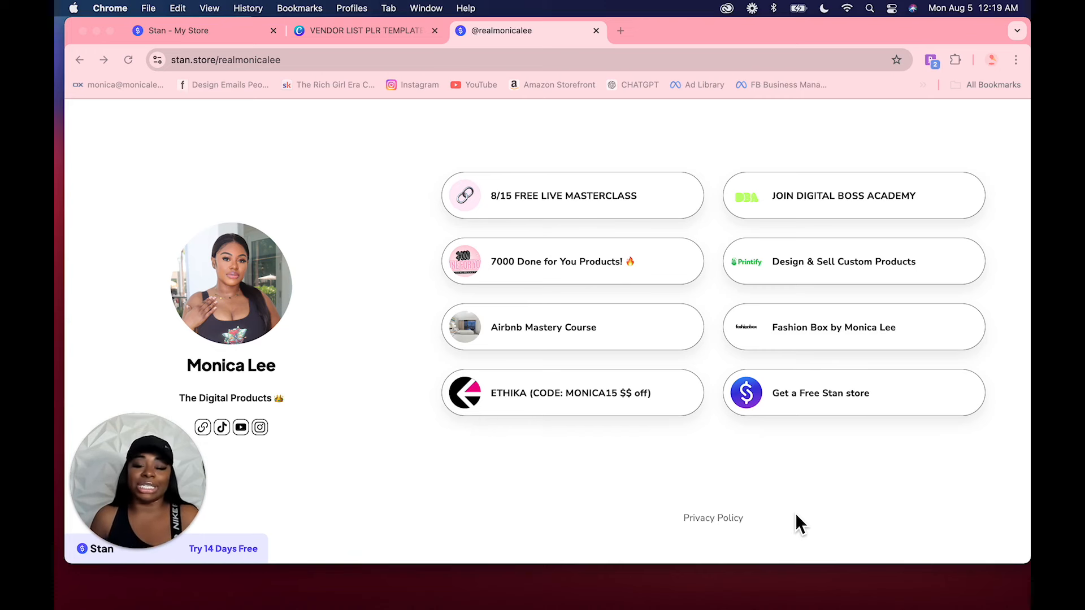
Switch to the Stan admin site and view the Home dashboard's store statistics.
{"action": "left_click_drag", "start_coordinate": [166, 509], "coordinate": [911, 147]}
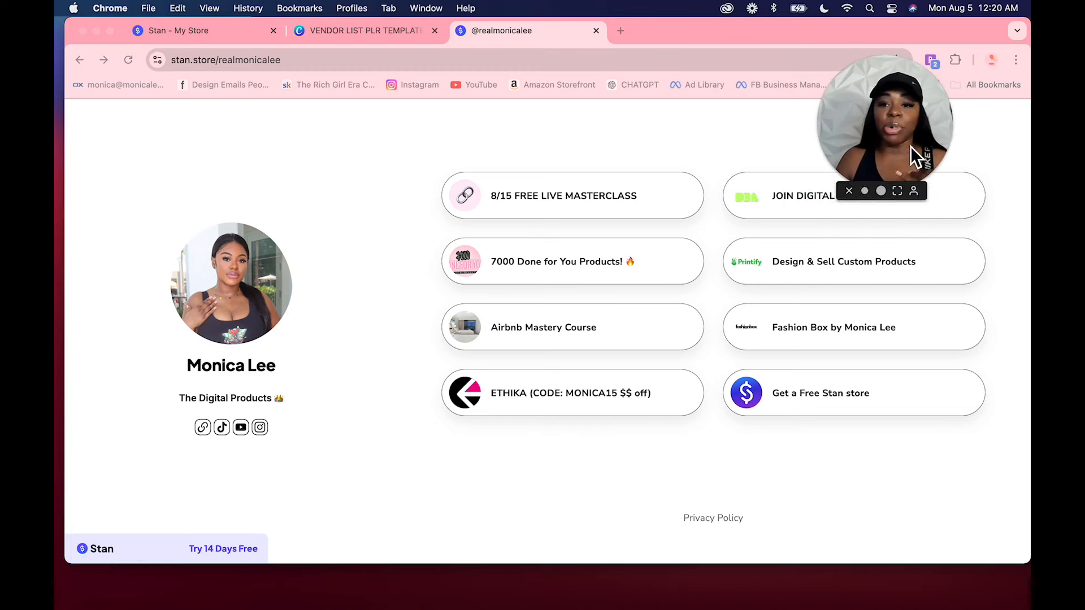
{"action": "left_click", "coordinate": [211, 33]}
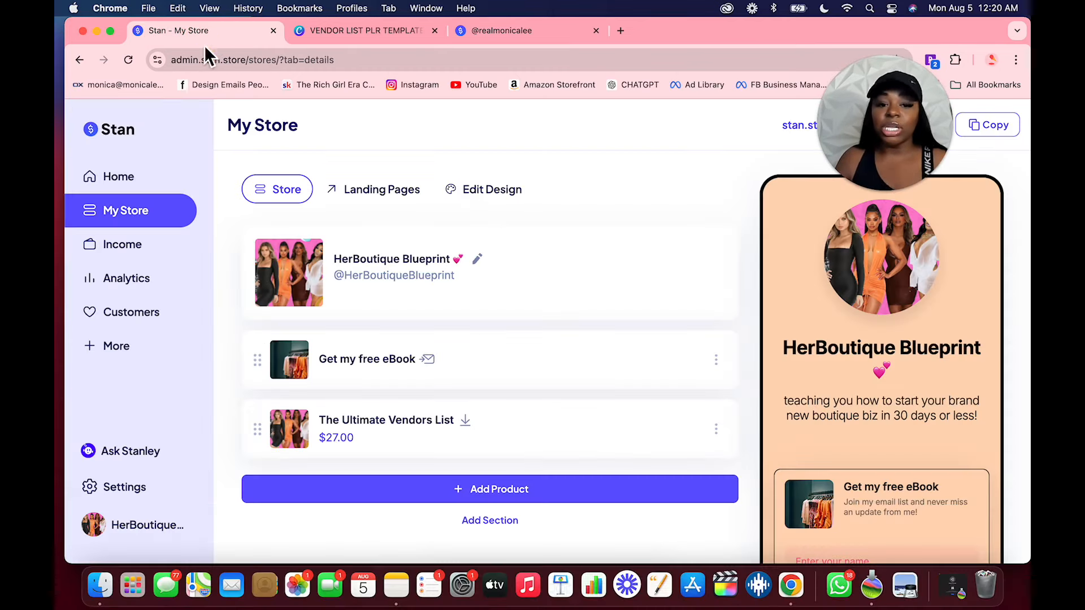
{"action": "left_click", "coordinate": [126, 179]}
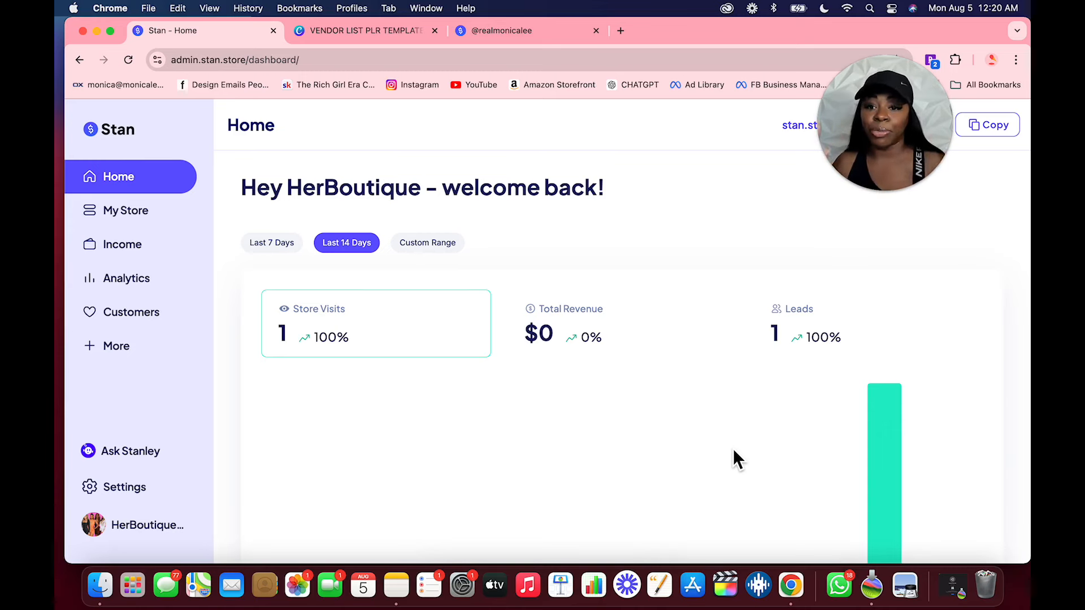
{"action": "mouse_move", "coordinate": [897, 165]}
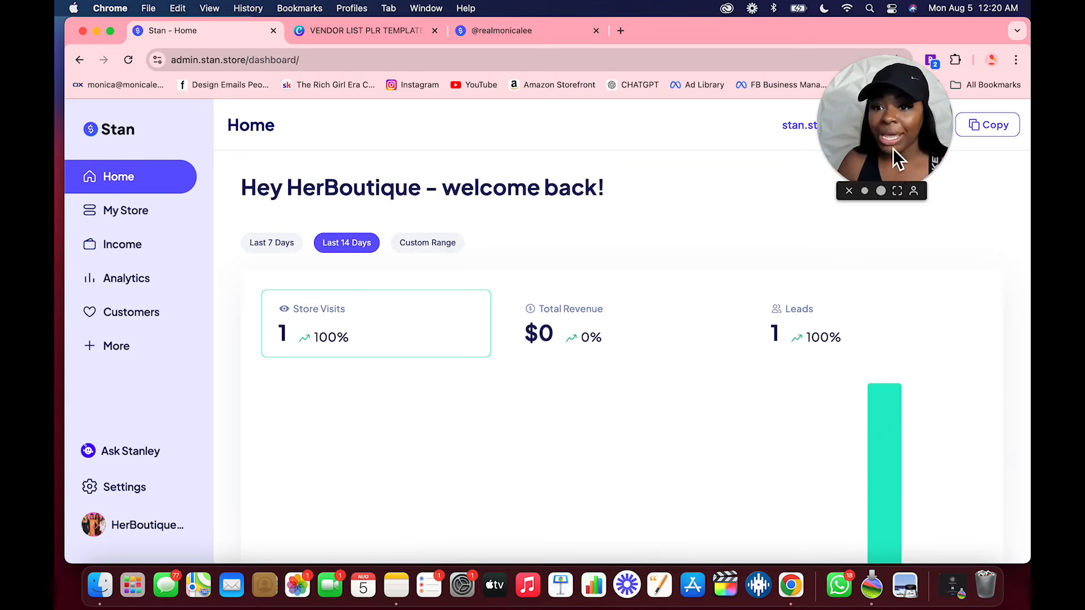
{"action": "left_click_drag", "start_coordinate": [893, 148], "coordinate": [938, 238]}
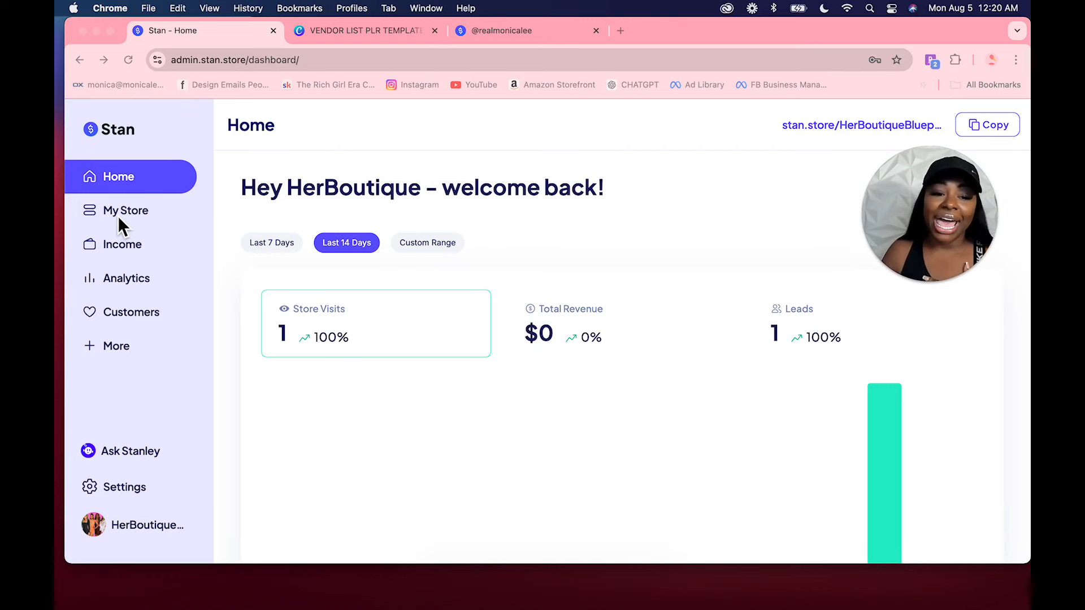
Open the store's header settings and review the display name and bio.
{"action": "left_click", "coordinate": [151, 220]}
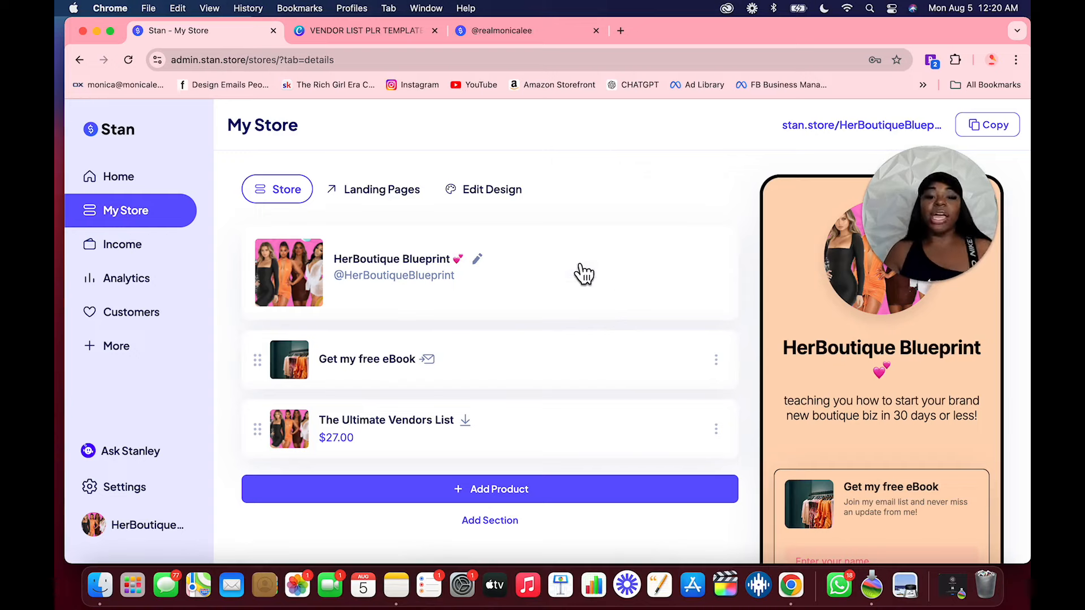
{"action": "left_click", "coordinate": [489, 271]}
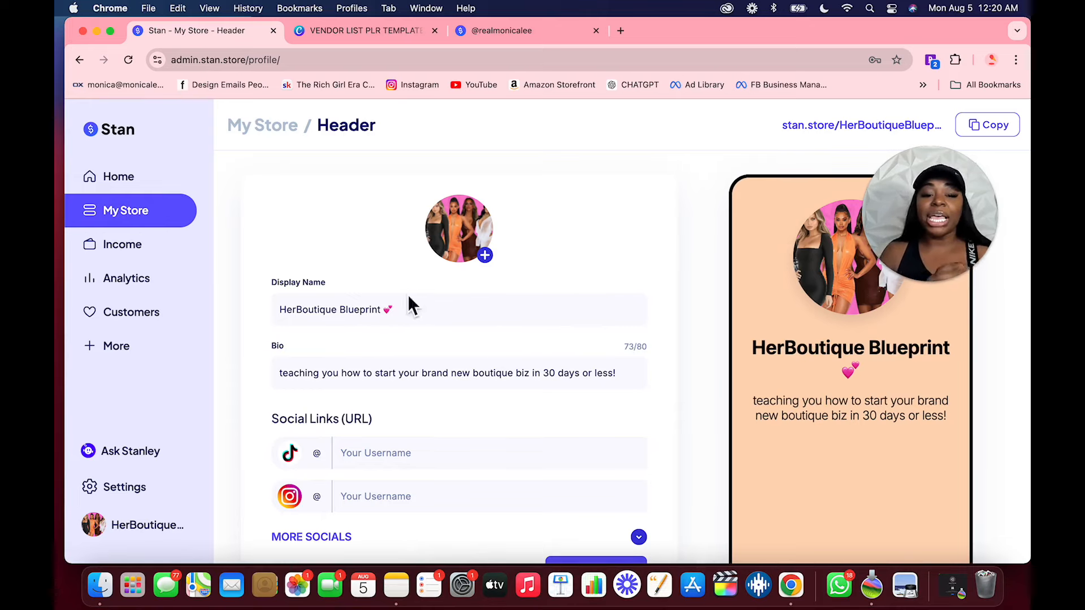
{"action": "left_click_drag", "start_coordinate": [403, 308], "coordinate": [250, 303]}
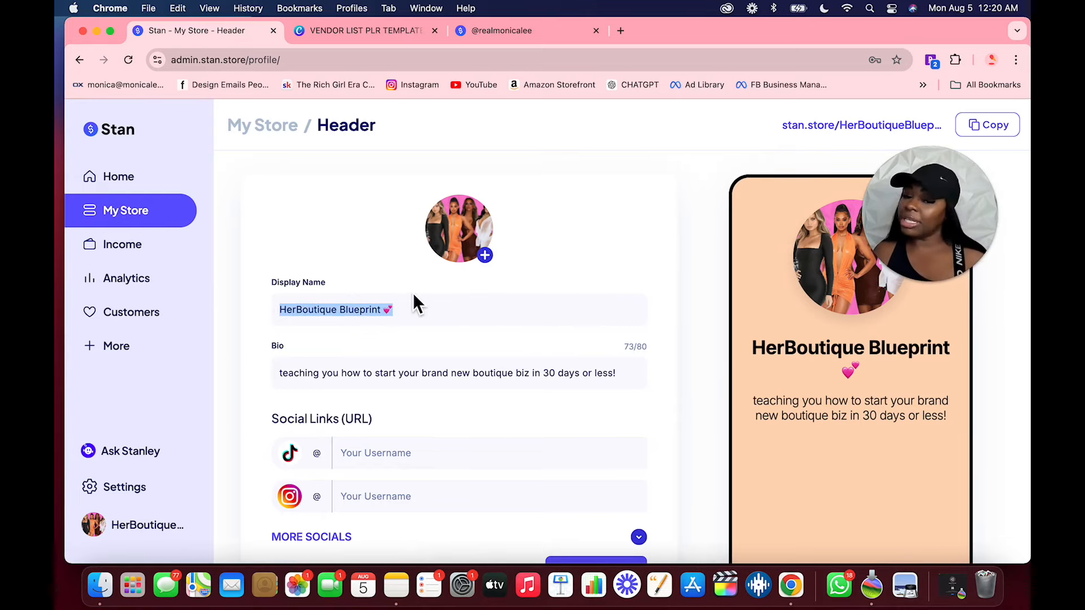
{"action": "left_click", "coordinate": [461, 383]}
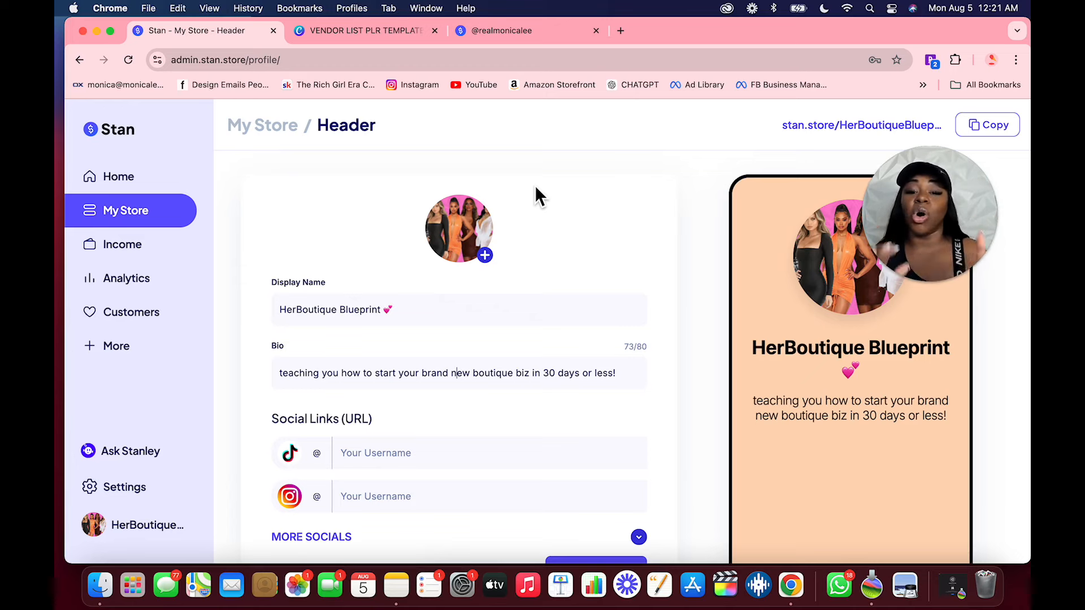
{"action": "left_click", "coordinate": [451, 373]}
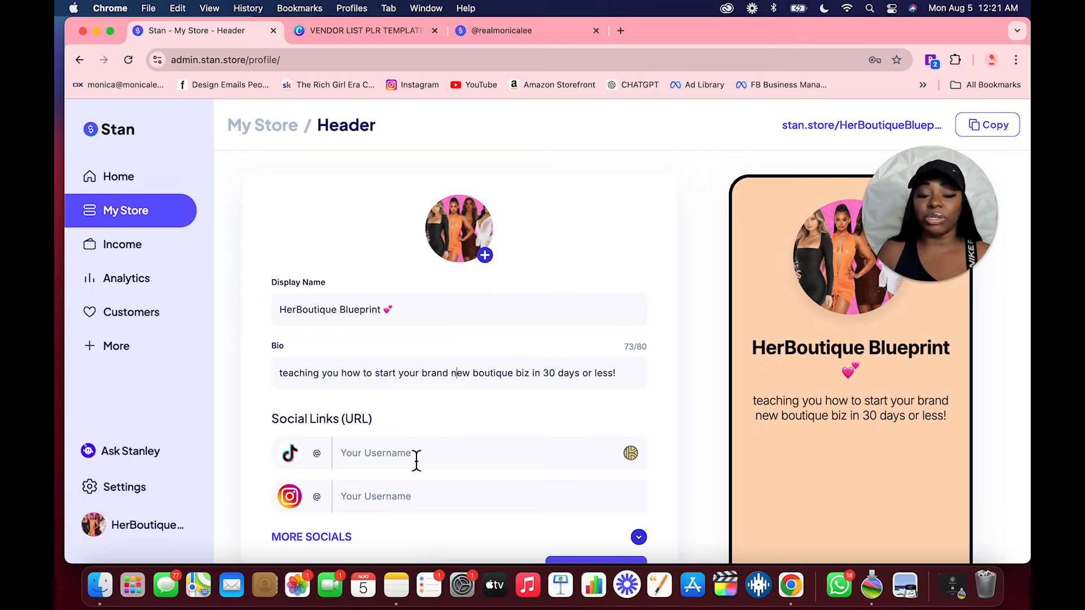
Review the header's social link fields, including the additional socials, and save the header.
{"action": "scroll", "coordinate": [417, 460], "scroll_direction": "down", "scroll_amount": 3}
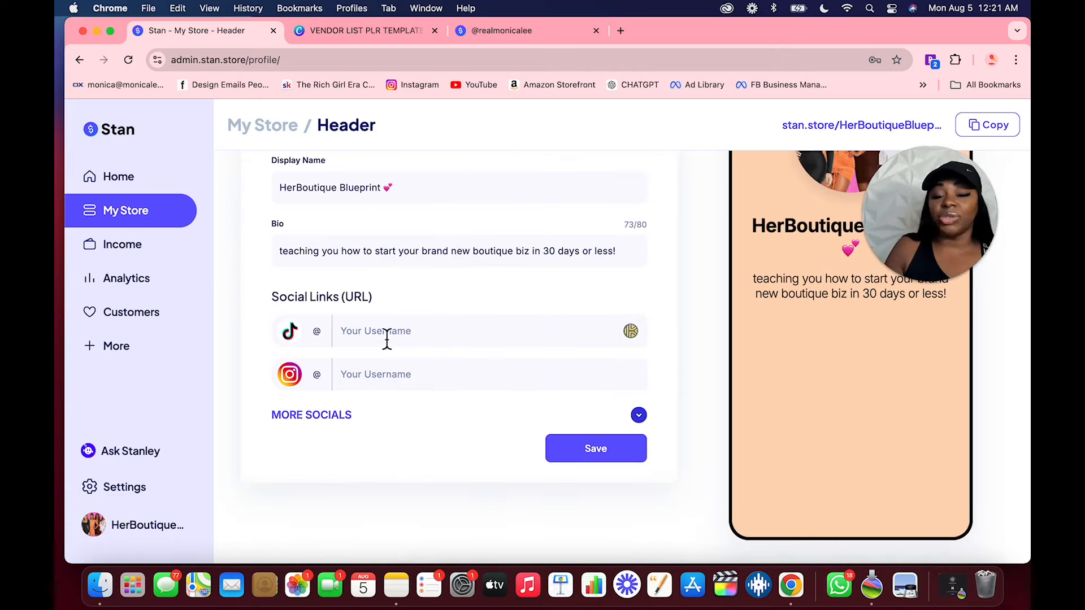
{"action": "left_click", "coordinate": [330, 418]}
{"action": "scroll", "coordinate": [429, 498], "scroll_direction": "down", "scroll_amount": 1}
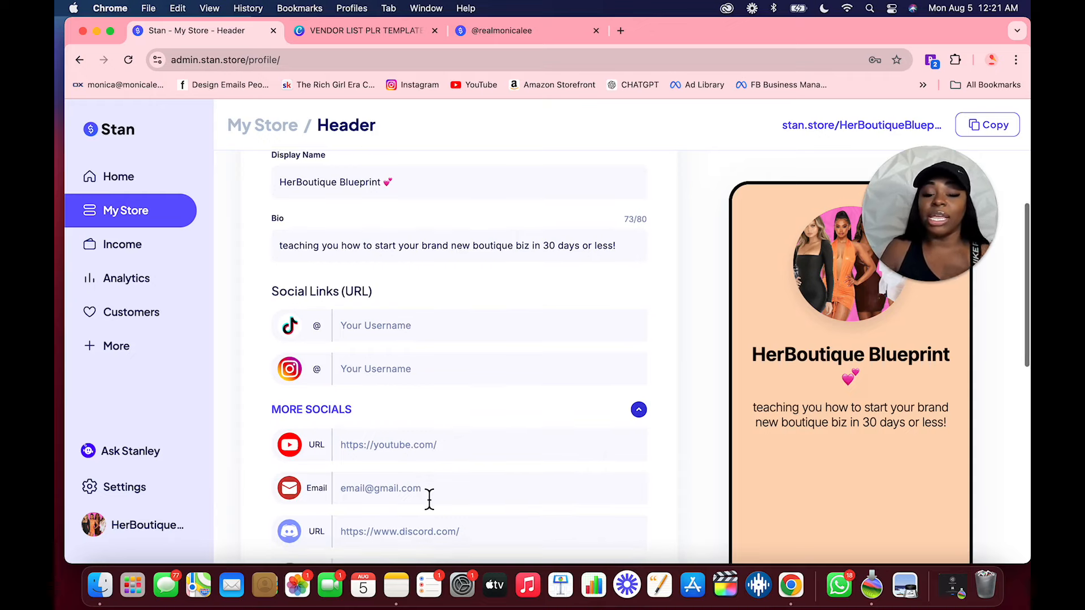
{"action": "scroll", "coordinate": [429, 498], "scroll_direction": "down", "scroll_amount": 4}
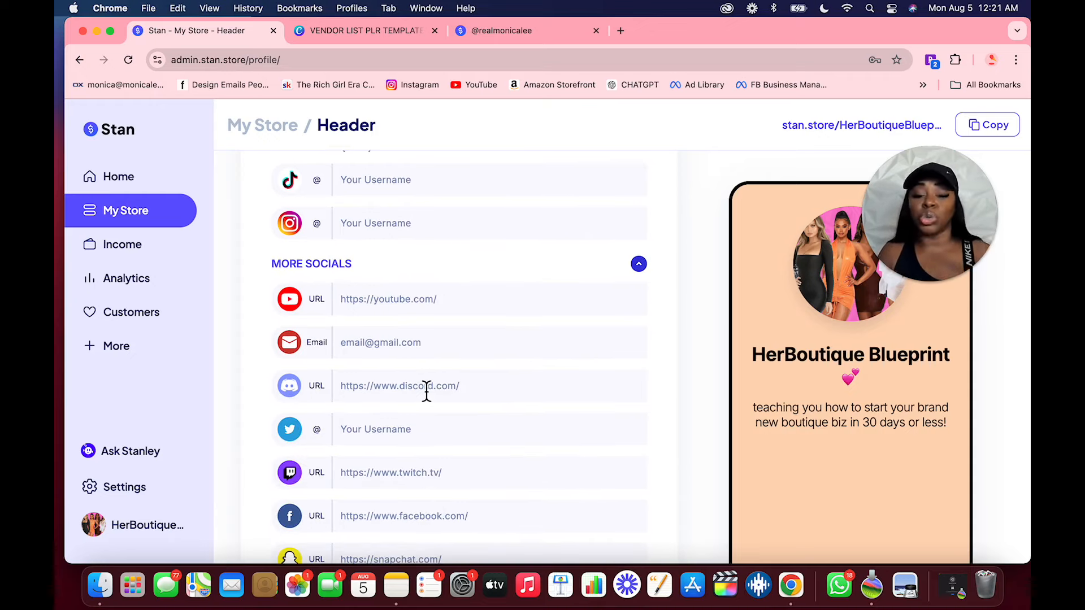
{"action": "scroll", "coordinate": [429, 388], "scroll_direction": "down", "scroll_amount": 2}
{"action": "scroll", "coordinate": [427, 391], "scroll_direction": "down", "scroll_amount": 7}
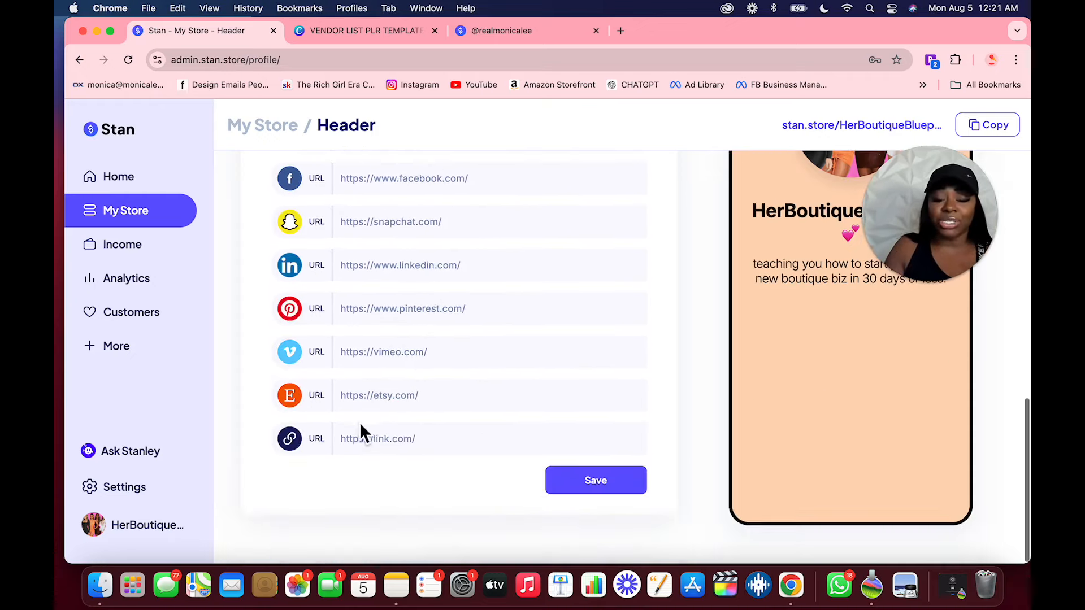
{"action": "scroll", "coordinate": [543, 436], "scroll_direction": "up", "scroll_amount": 6}
{"action": "scroll", "coordinate": [537, 438], "scroll_direction": "down", "scroll_amount": 6}
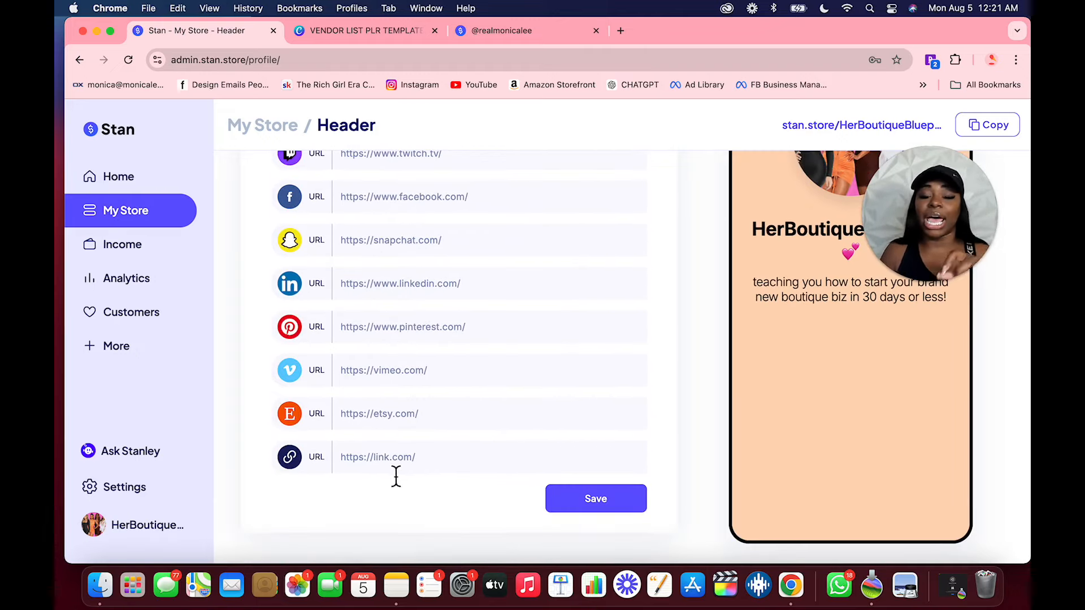
{"action": "left_click", "coordinate": [597, 511]}
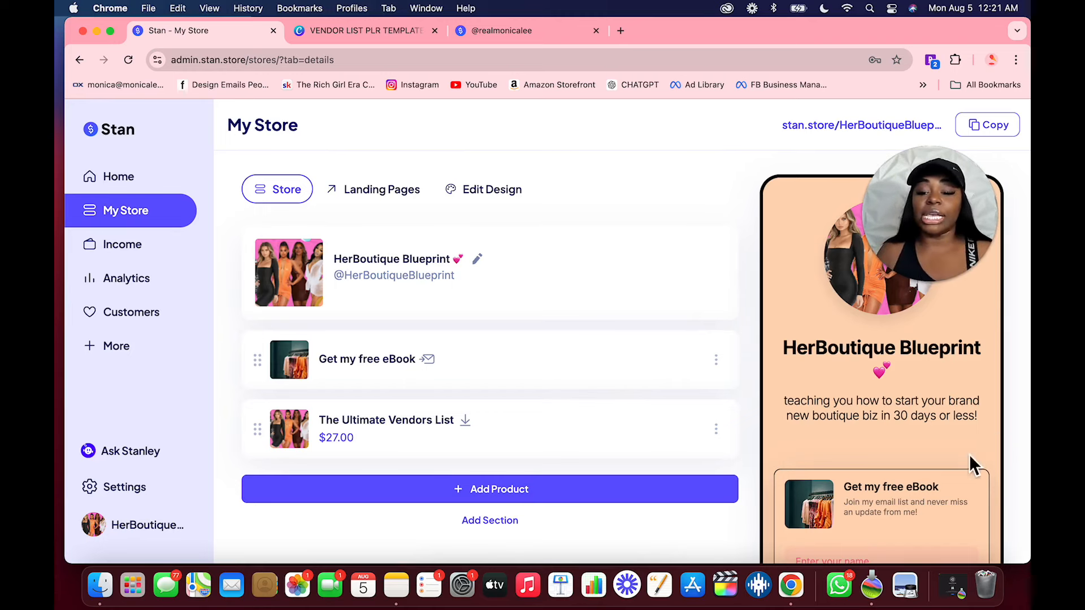
Examine the storefront preview, including the free eBook sign-up form and the product below it.
{"action": "scroll", "coordinate": [961, 458], "scroll_direction": "down", "scroll_amount": 5}
{"action": "scroll", "coordinate": [955, 463], "scroll_direction": "up", "scroll_amount": 5}
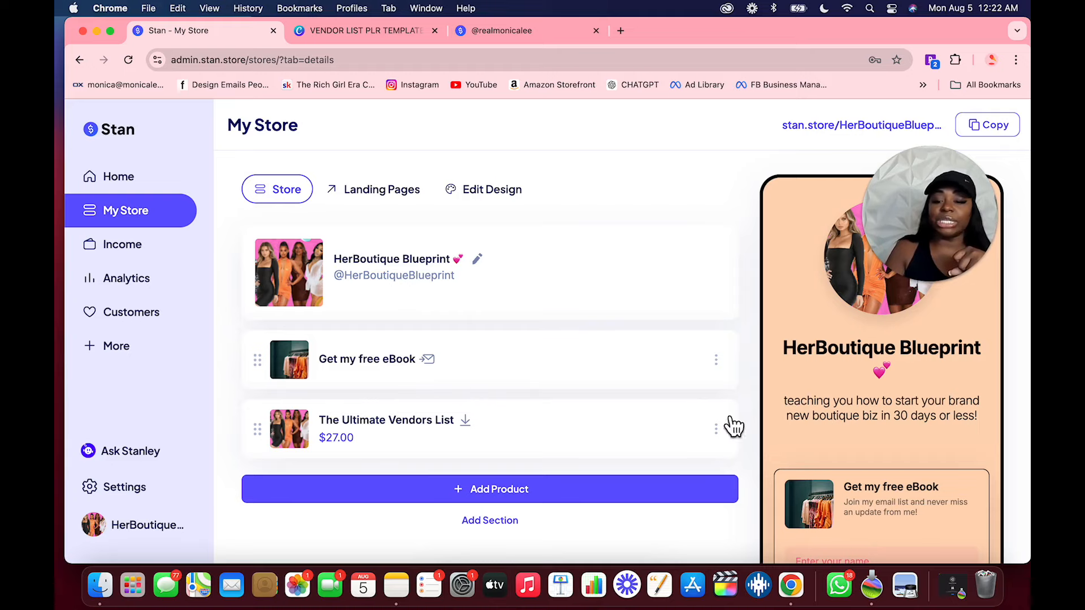
{"action": "scroll", "coordinate": [868, 459], "scroll_direction": "down", "scroll_amount": 2}
{"action": "scroll", "coordinate": [888, 415], "scroll_direction": "down", "scroll_amount": 4}
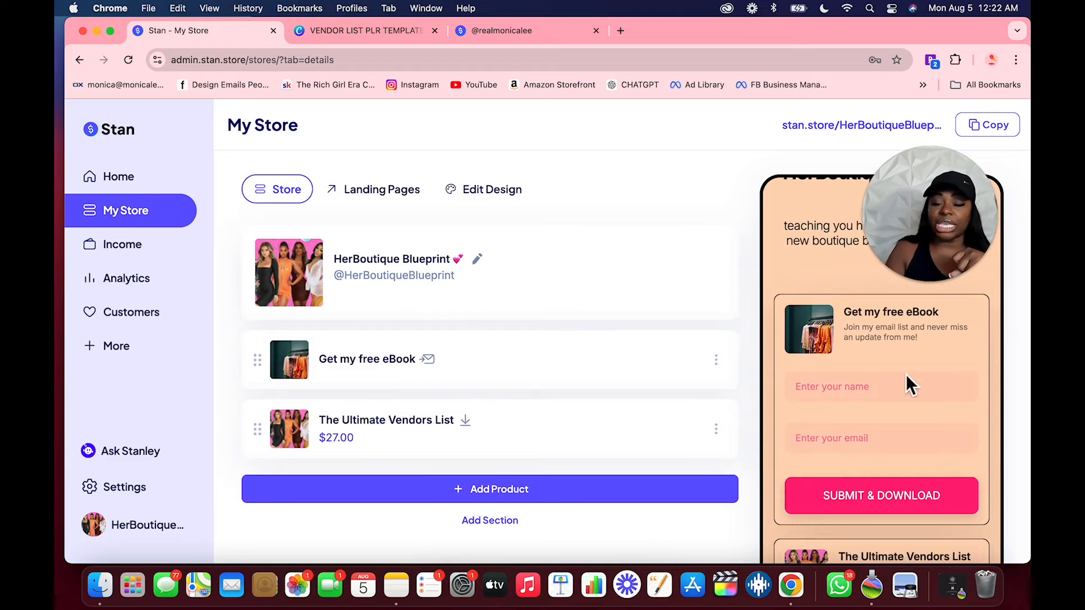
Start a Collect Emails / Applications product, look through its thumbnail, text and info-collection settings, and return to the store.
{"action": "left_click", "coordinate": [534, 498]}
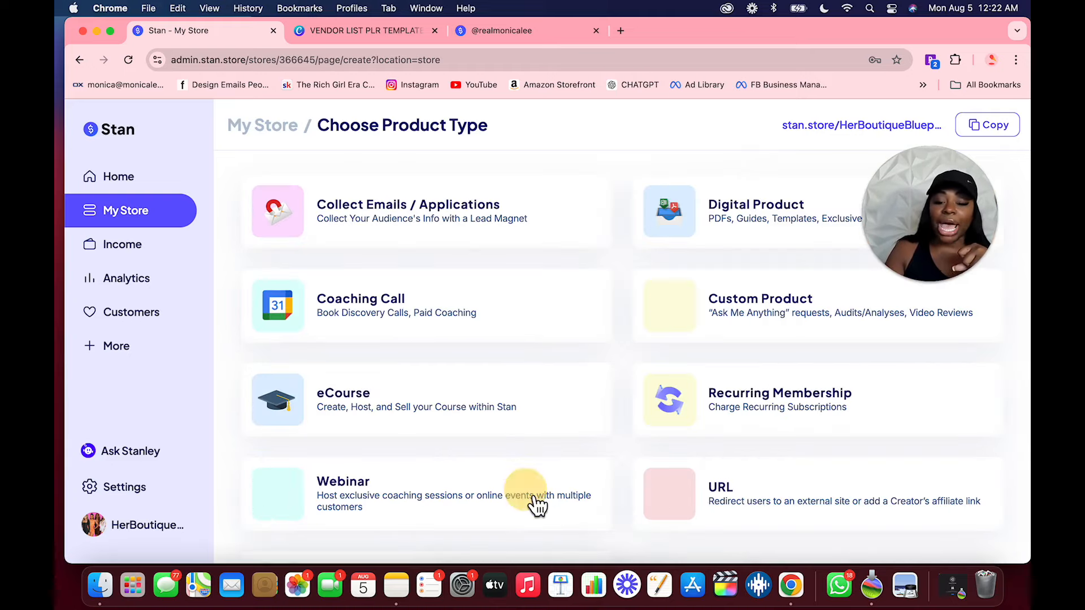
{"action": "left_click", "coordinate": [461, 240]}
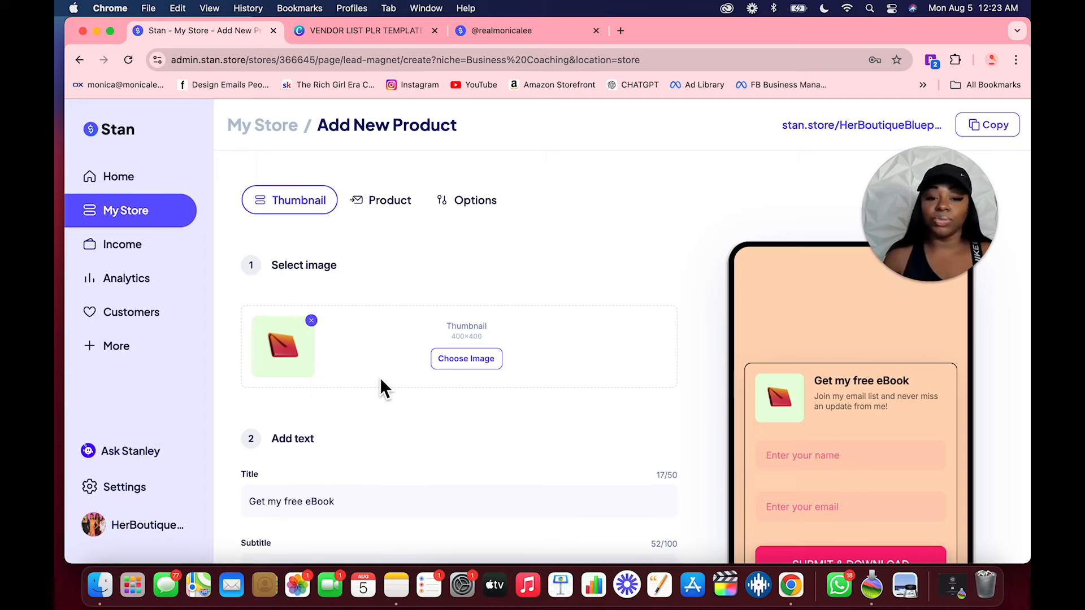
{"action": "scroll", "coordinate": [473, 431], "scroll_direction": "down", "scroll_amount": 5}
{"action": "scroll", "coordinate": [341, 482], "scroll_direction": "down", "scroll_amount": 5}
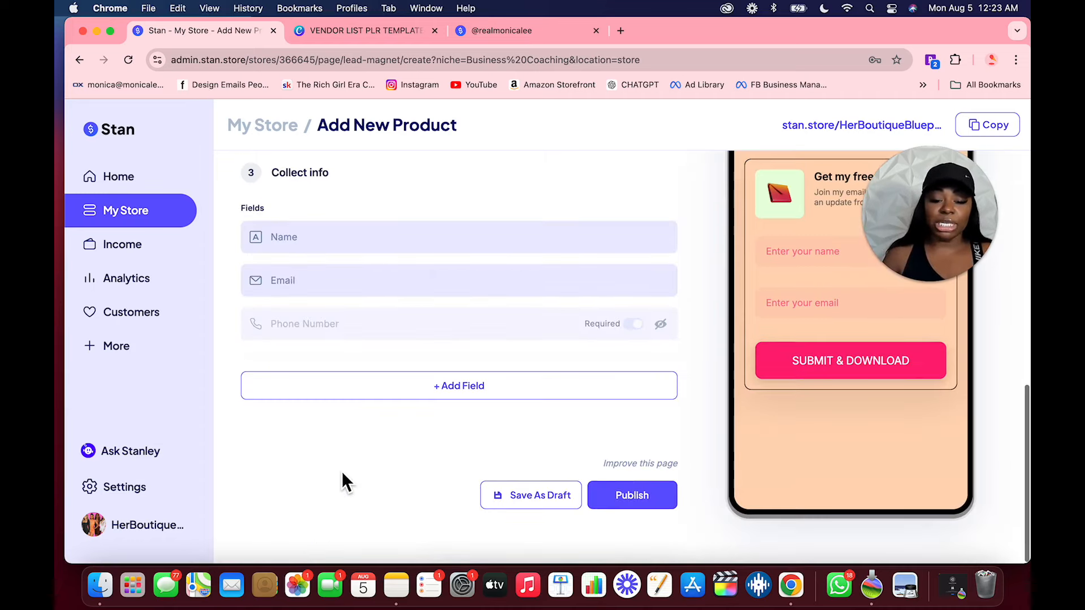
{"action": "scroll", "coordinate": [470, 412], "scroll_direction": "up", "scroll_amount": 3}
{"action": "left_click", "coordinate": [161, 226]}
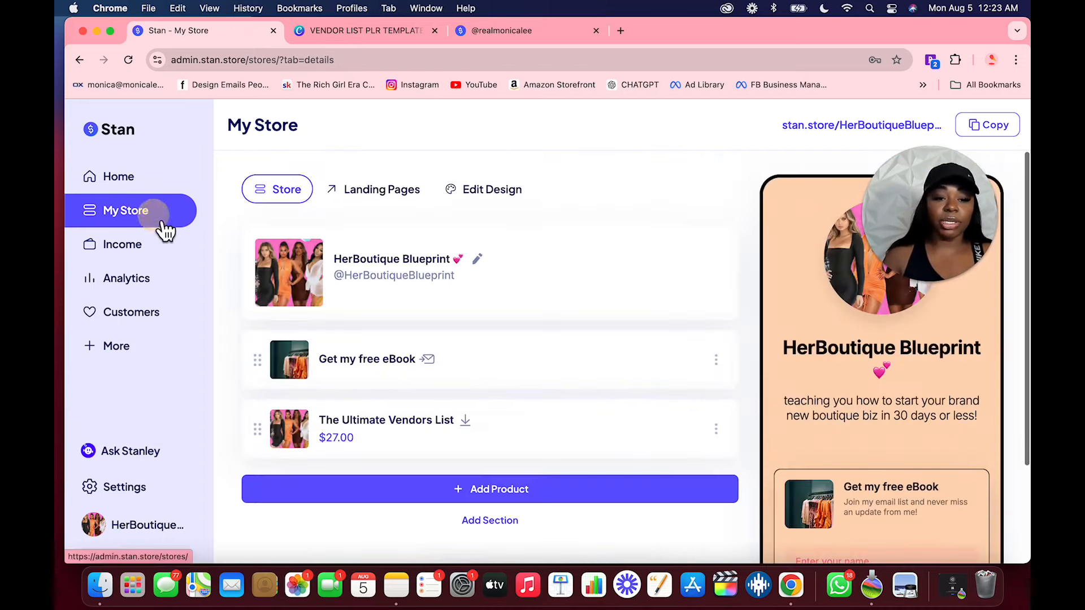
Start another Collect Emails / Applications product and browse the stock images for its thumbnail without choosing one.
{"action": "left_click", "coordinate": [511, 504]}
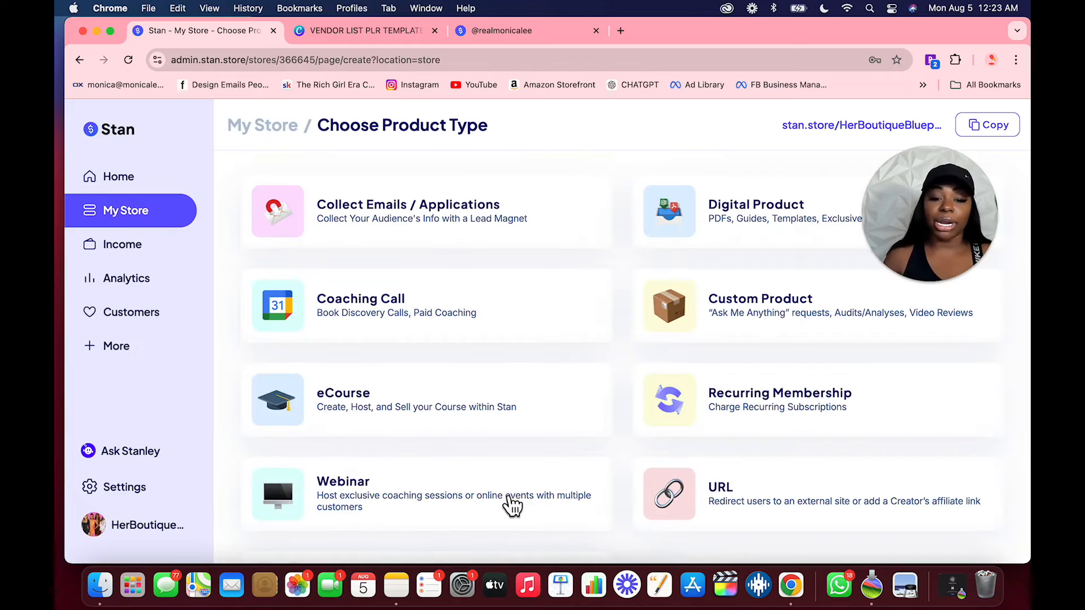
{"action": "left_click", "coordinate": [479, 239]}
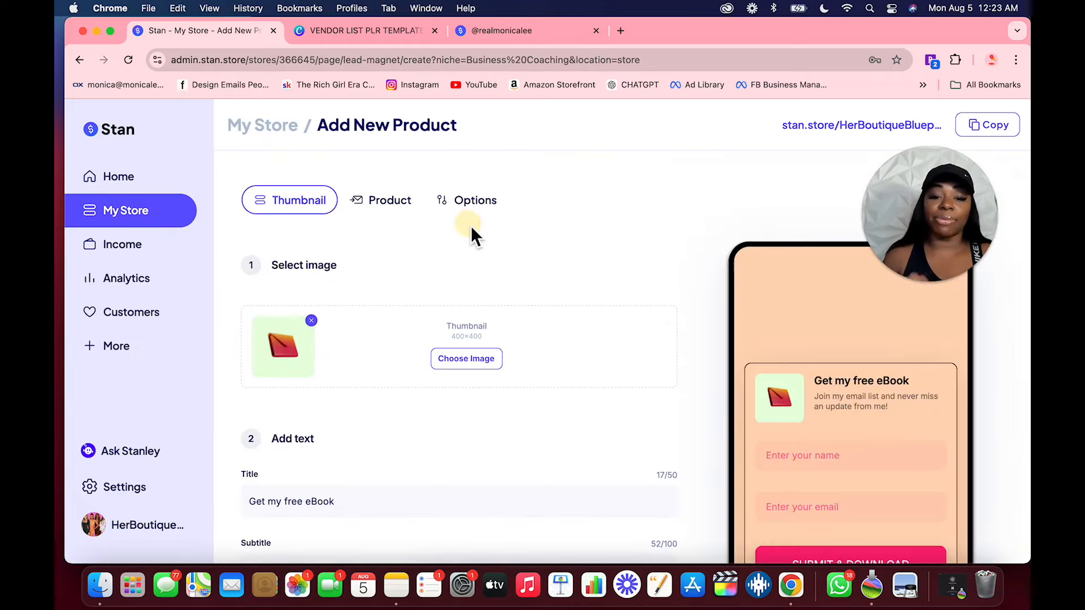
{"action": "left_click", "coordinate": [481, 363]}
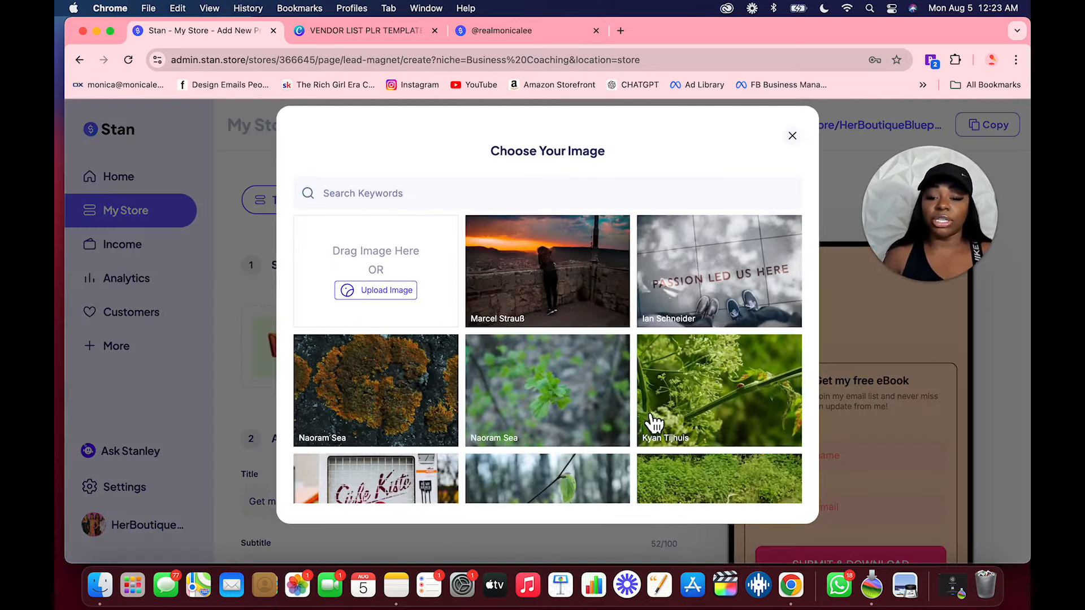
{"action": "scroll", "coordinate": [654, 423], "scroll_direction": "down", "scroll_amount": 10}
{"action": "scroll", "coordinate": [558, 472], "scroll_direction": "up", "scroll_amount": 12}
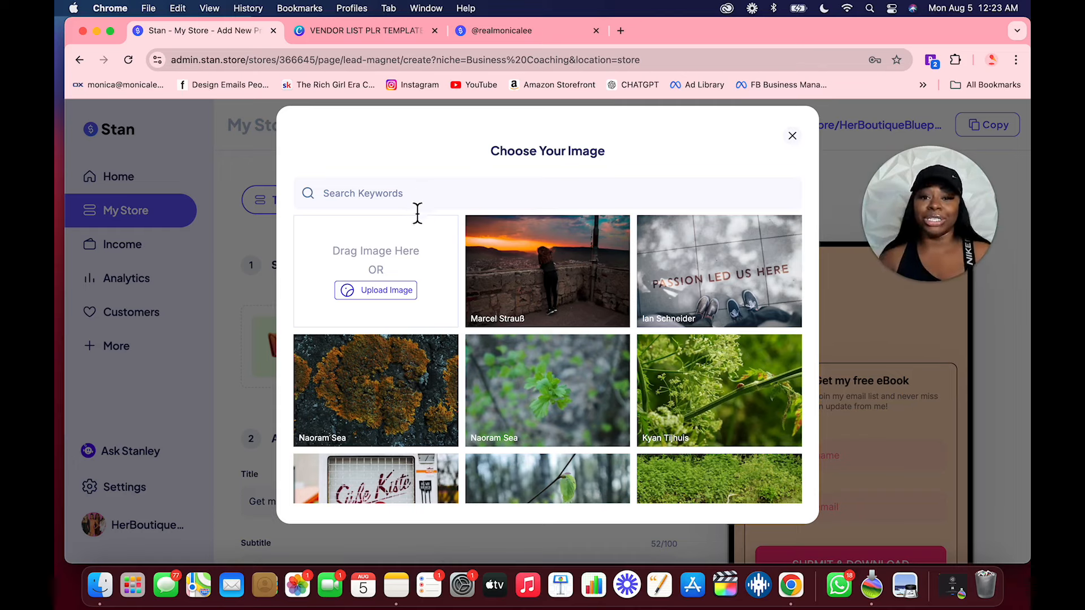
{"action": "left_click", "coordinate": [794, 139]}
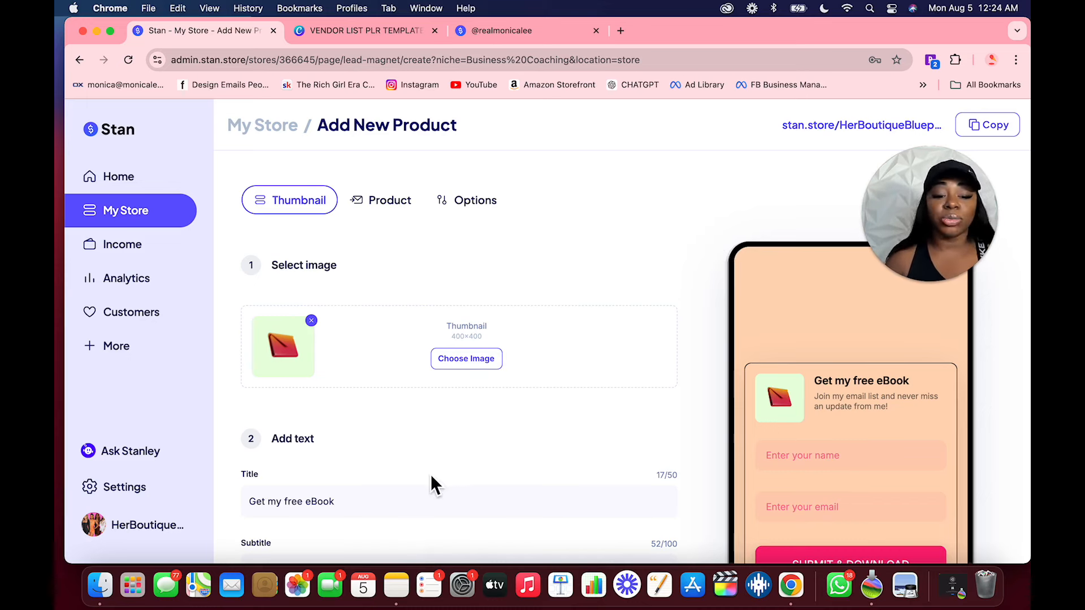
Clear the new lead magnet's subtitle and return to the store without saving the product.
{"action": "scroll", "coordinate": [430, 480], "scroll_direction": "down", "scroll_amount": 4}
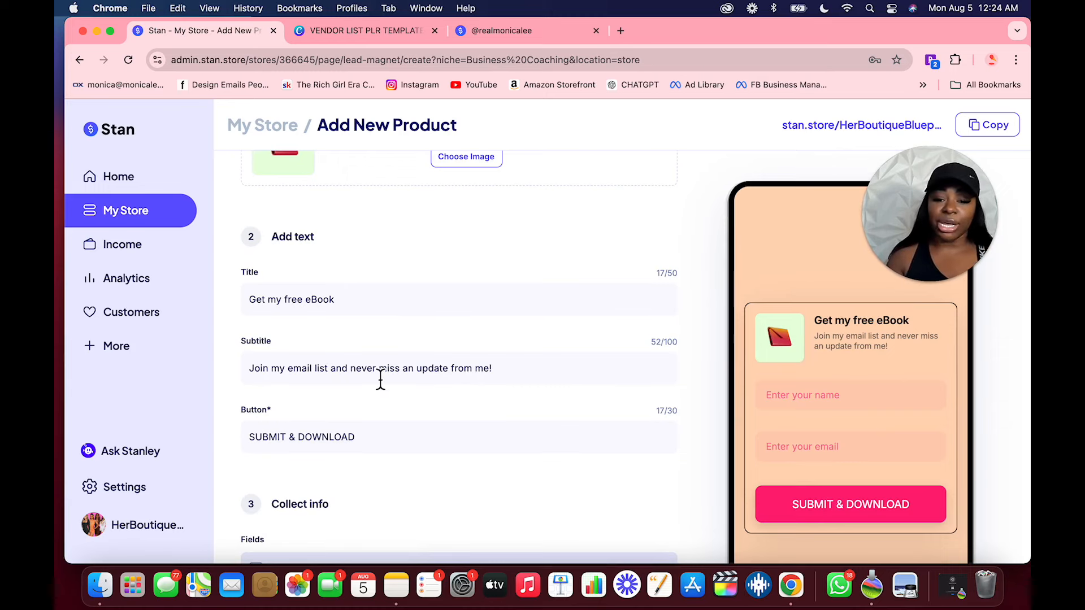
{"action": "triple_click", "coordinate": [519, 374]}
{"action": "key", "text": "BackSpace"}
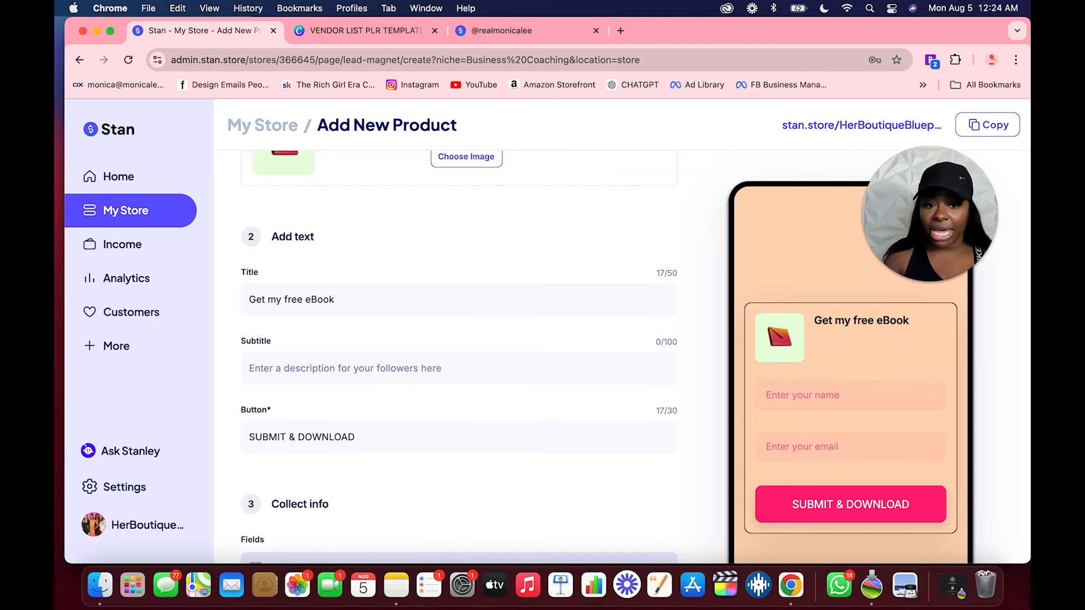
{"action": "left_click", "coordinate": [172, 222]}
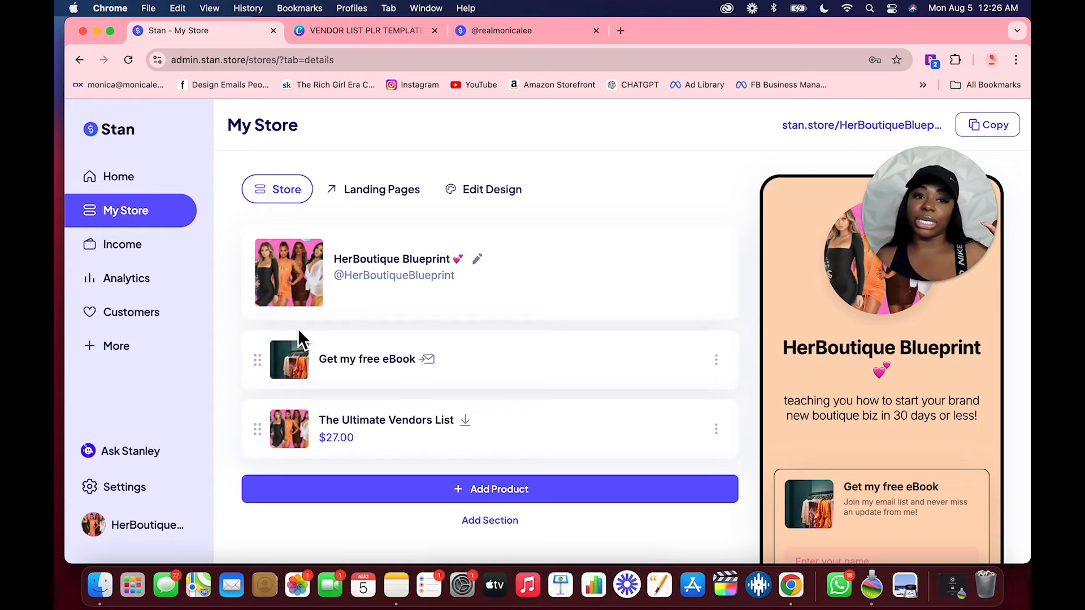
Open The Ultimate Vendors List product for editing, review its thumbnail image and text, and publish it.
{"action": "left_click", "coordinate": [597, 433]}
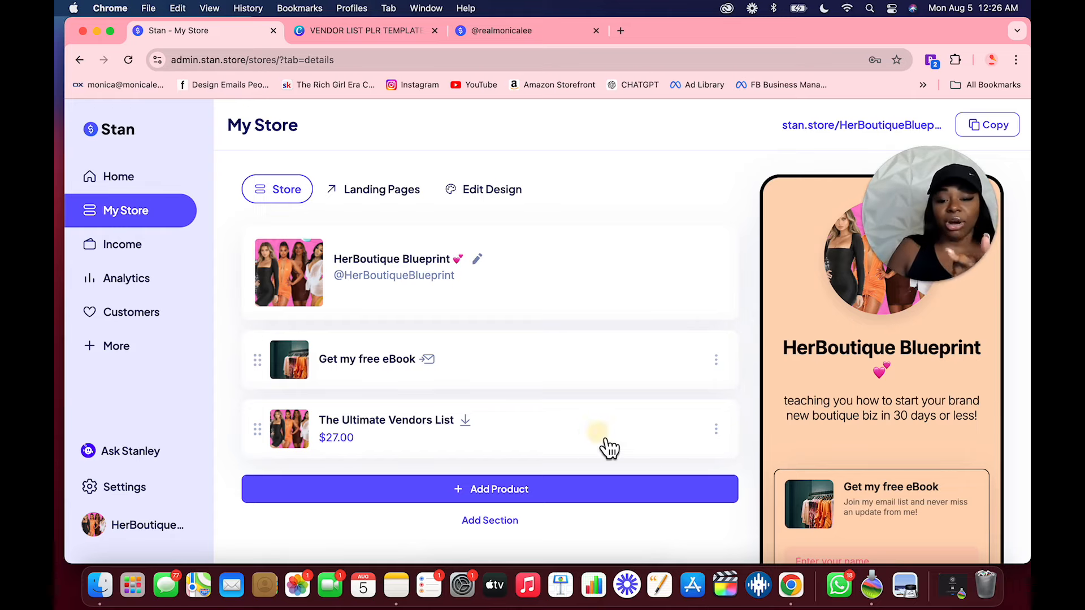
{"action": "scroll", "coordinate": [599, 434], "scroll_direction": "down", "scroll_amount": 2}
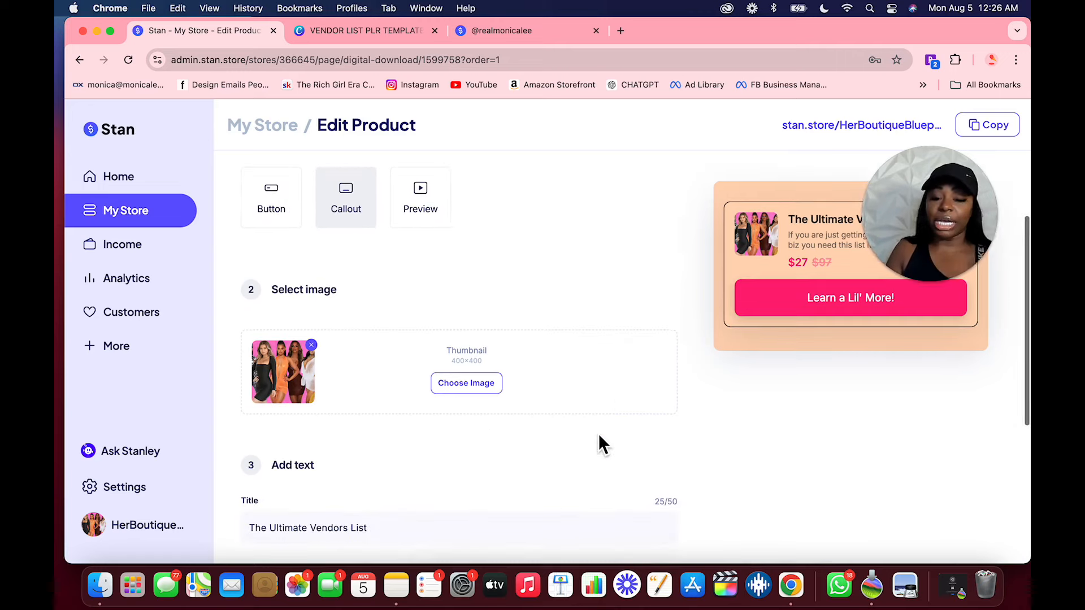
{"action": "scroll", "coordinate": [599, 433], "scroll_direction": "down", "scroll_amount": 3}
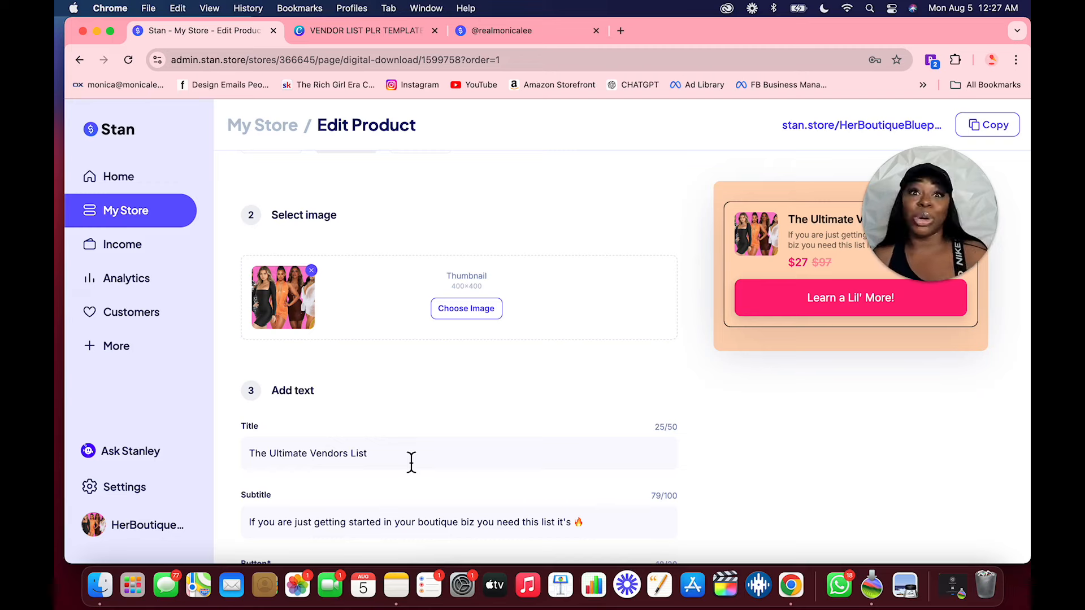
{"action": "scroll", "coordinate": [412, 462], "scroll_direction": "down", "scroll_amount": 5}
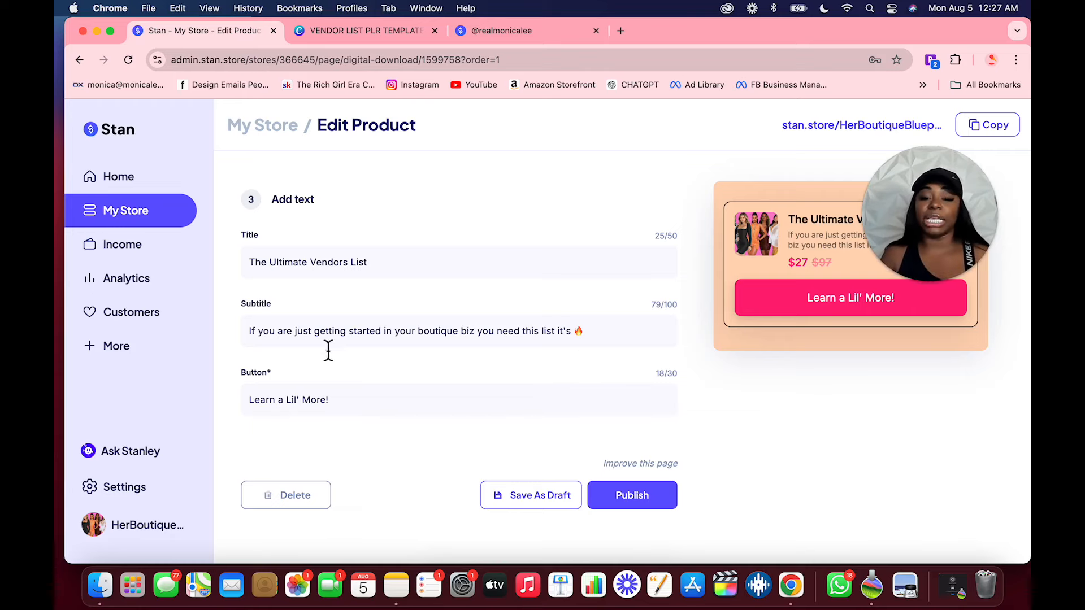
{"action": "left_click", "coordinate": [639, 498]}
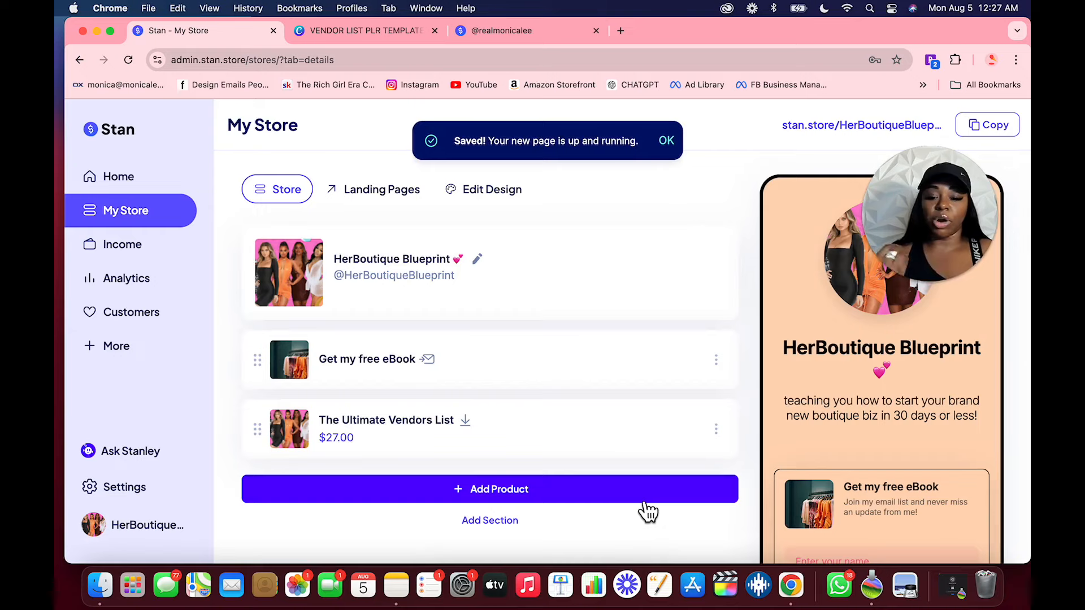
Reopen The Ultimate Vendors List product and review its thumbnail settings and the description on its checkout page.
{"action": "left_click", "coordinate": [710, 439]}
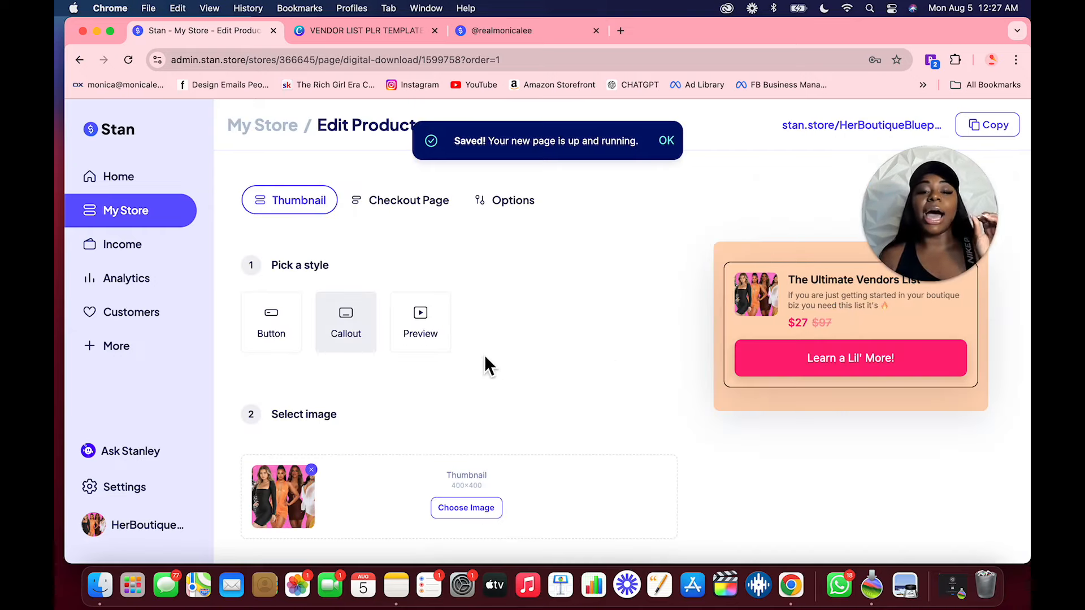
{"action": "scroll", "coordinate": [485, 356], "scroll_direction": "down", "scroll_amount": 8}
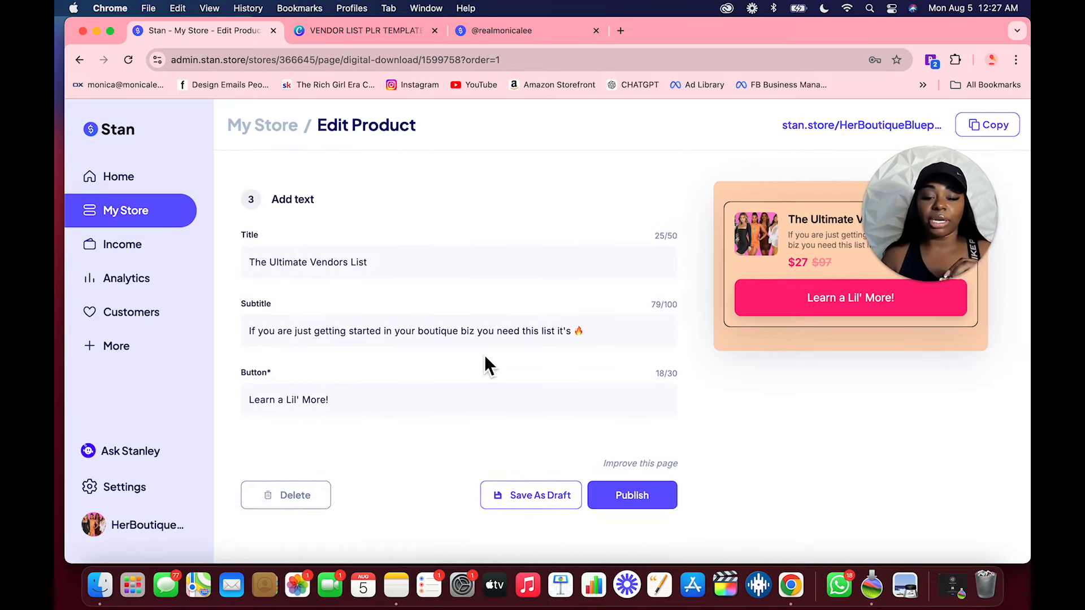
{"action": "scroll", "coordinate": [484, 356], "scroll_direction": "up", "scroll_amount": 8}
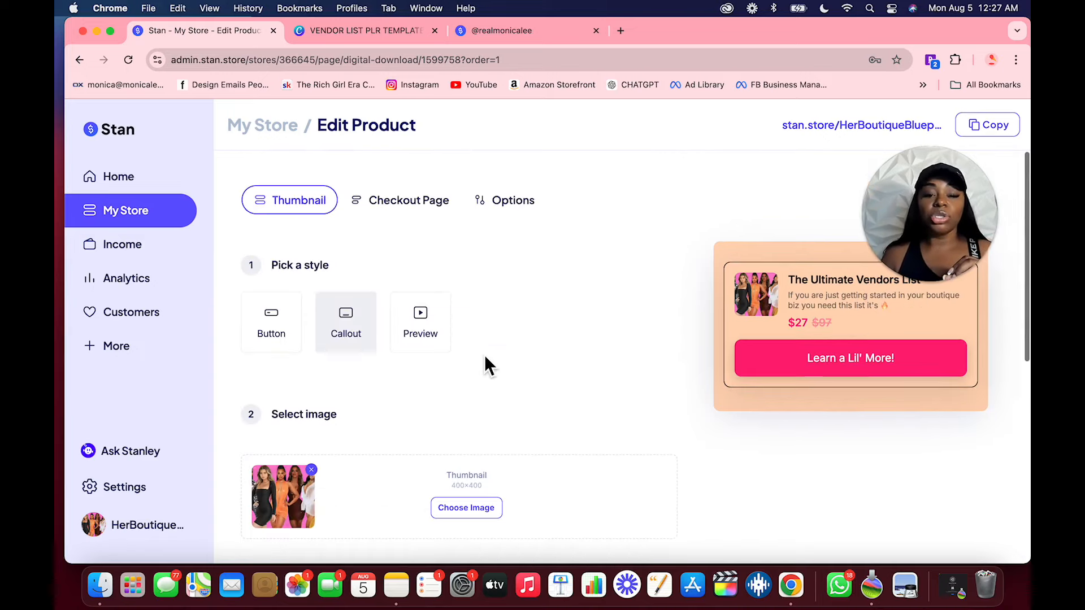
{"action": "left_click", "coordinate": [439, 214]}
{"action": "scroll", "coordinate": [595, 472], "scroll_direction": "down", "scroll_amount": 1}
{"action": "scroll", "coordinate": [595, 469], "scroll_direction": "down", "scroll_amount": 3}
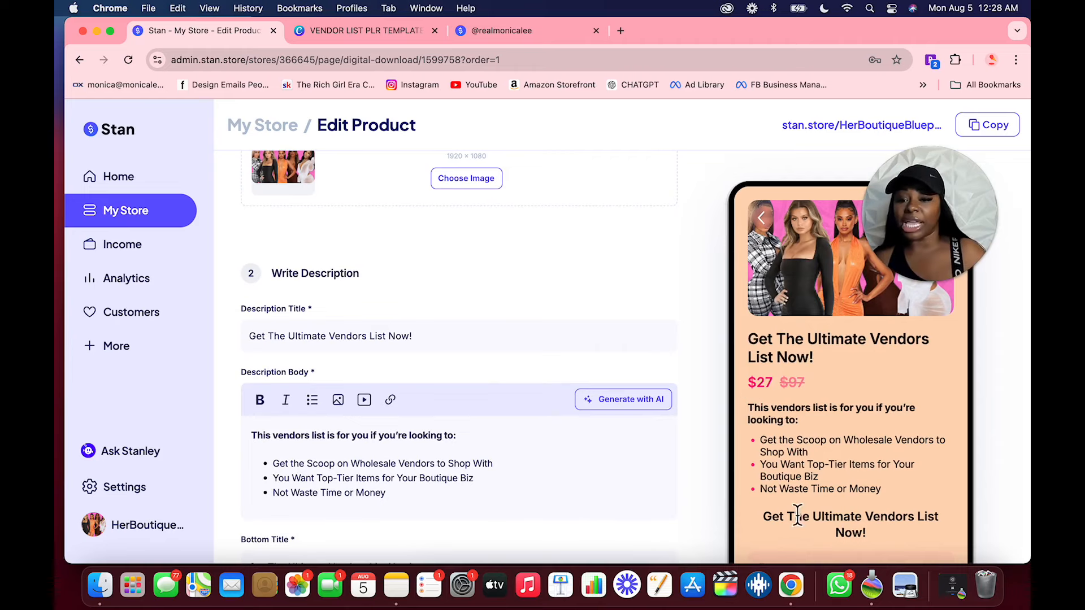
{"action": "scroll", "coordinate": [433, 499], "scroll_direction": "down", "scroll_amount": 1}
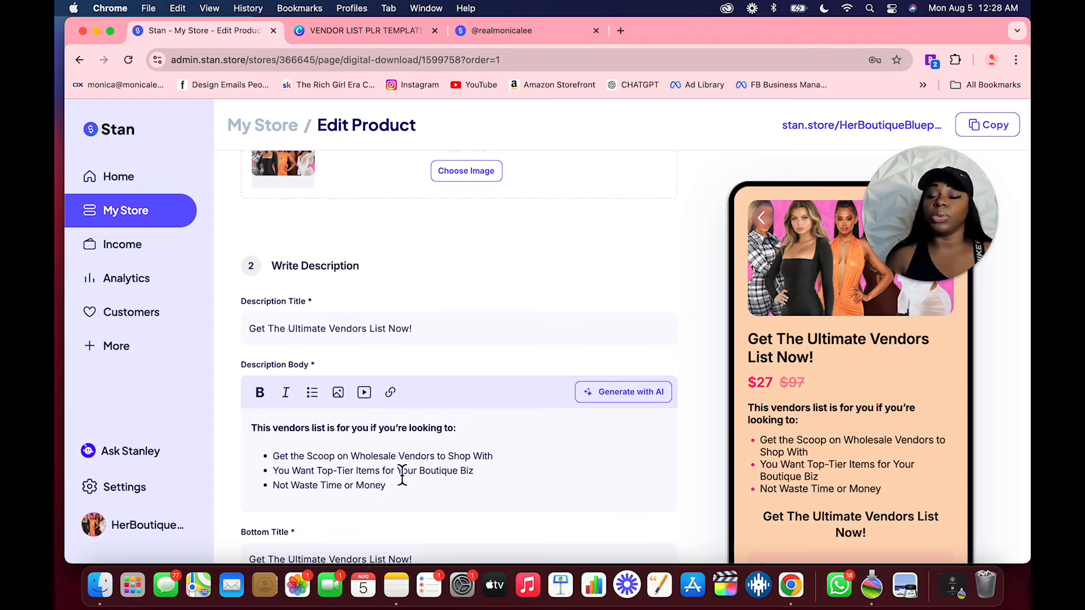
{"action": "scroll", "coordinate": [402, 477], "scroll_direction": "down", "scroll_amount": 5}
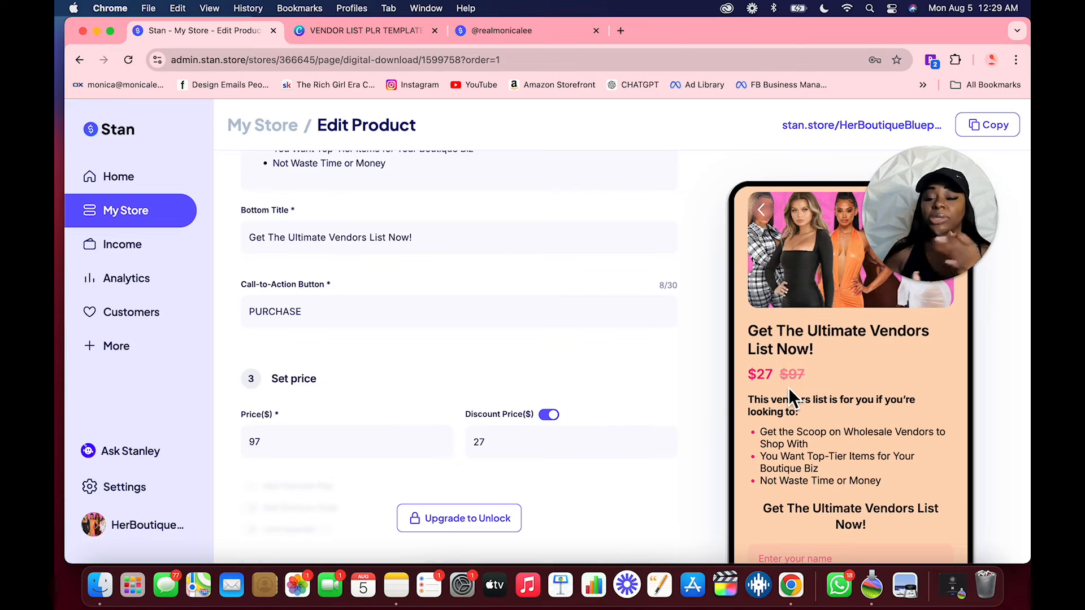
Turn the product's discount price off to preview the full price, and turn the discount back on.
{"action": "left_click", "coordinate": [556, 417]}
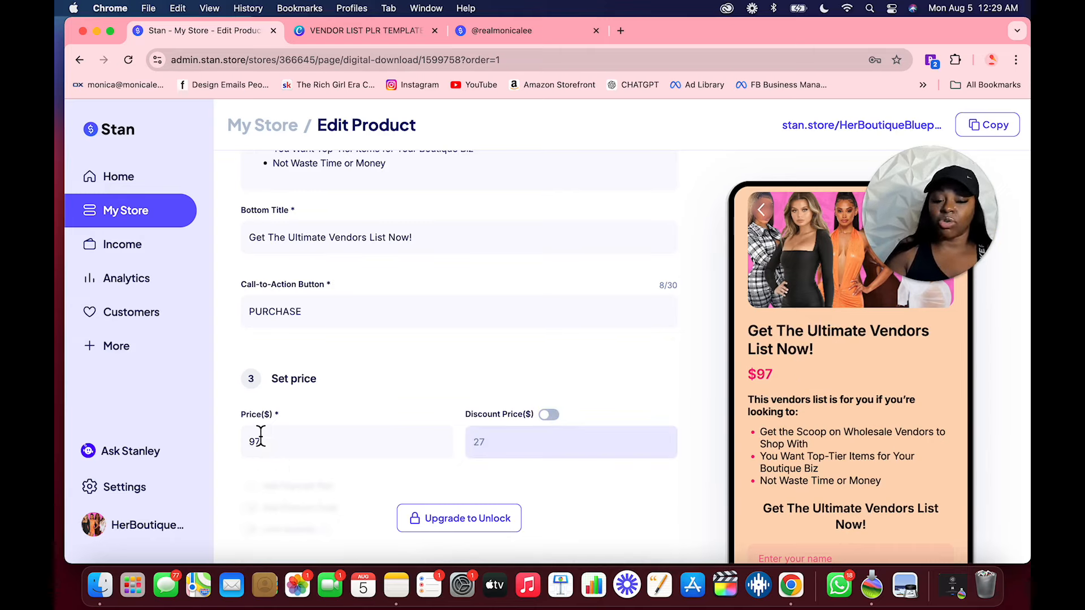
{"action": "left_click", "coordinate": [548, 415]}
{"action": "scroll", "coordinate": [339, 418], "scroll_direction": "down", "scroll_amount": 3}
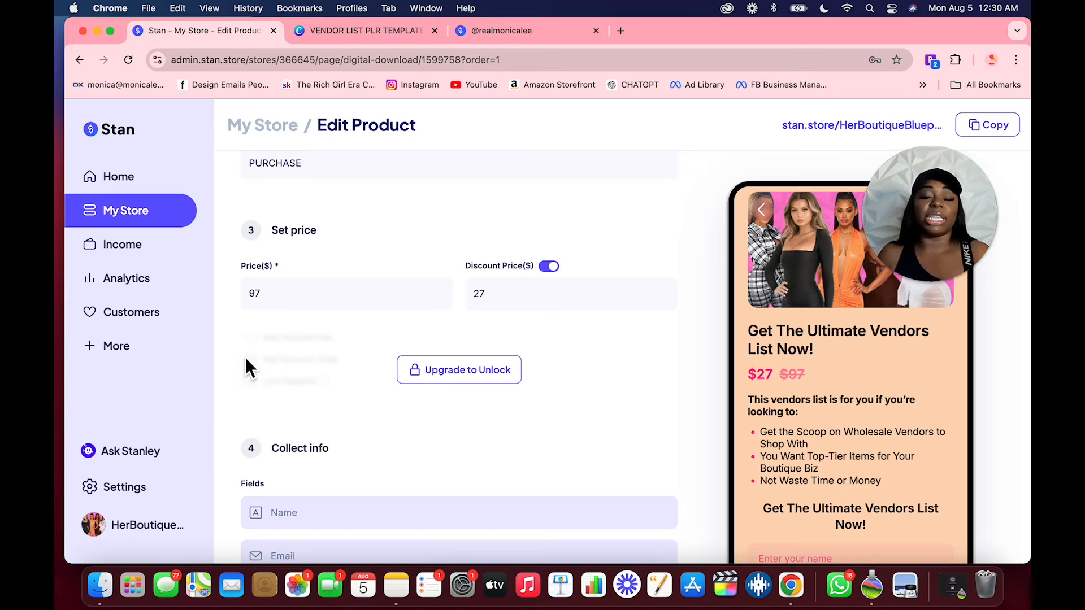
Make the checkout page's Phone Number field optional while keeping it visible, and view the field types that can be added.
{"action": "scroll", "coordinate": [571, 464], "scroll_direction": "down", "scroll_amount": 7}
{"action": "scroll", "coordinate": [573, 384], "scroll_direction": "up", "scroll_amount": 2}
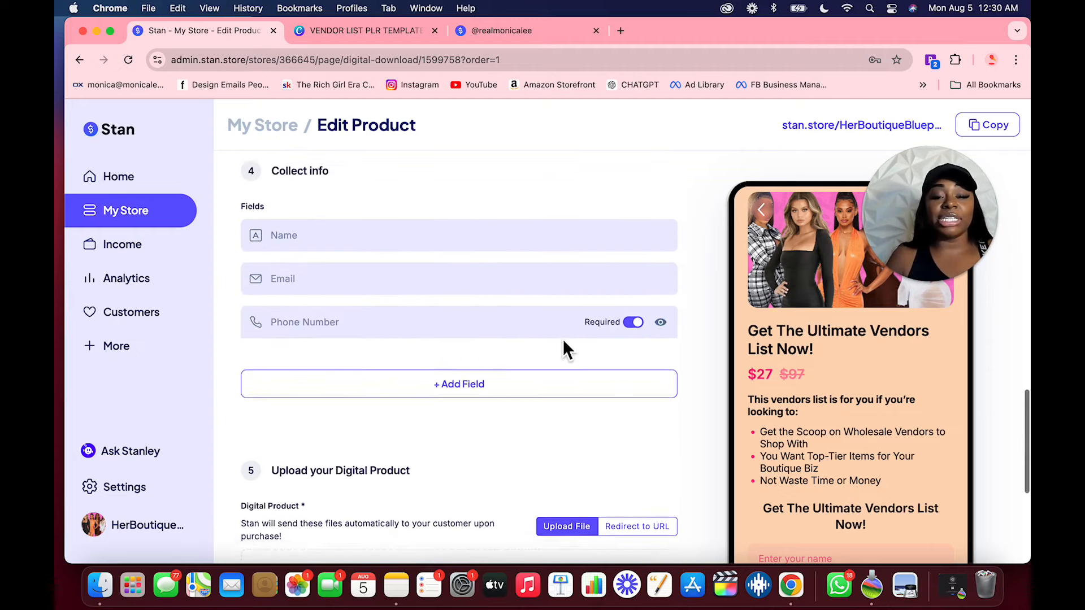
{"action": "scroll", "coordinate": [525, 373], "scroll_direction": "up", "scroll_amount": 1}
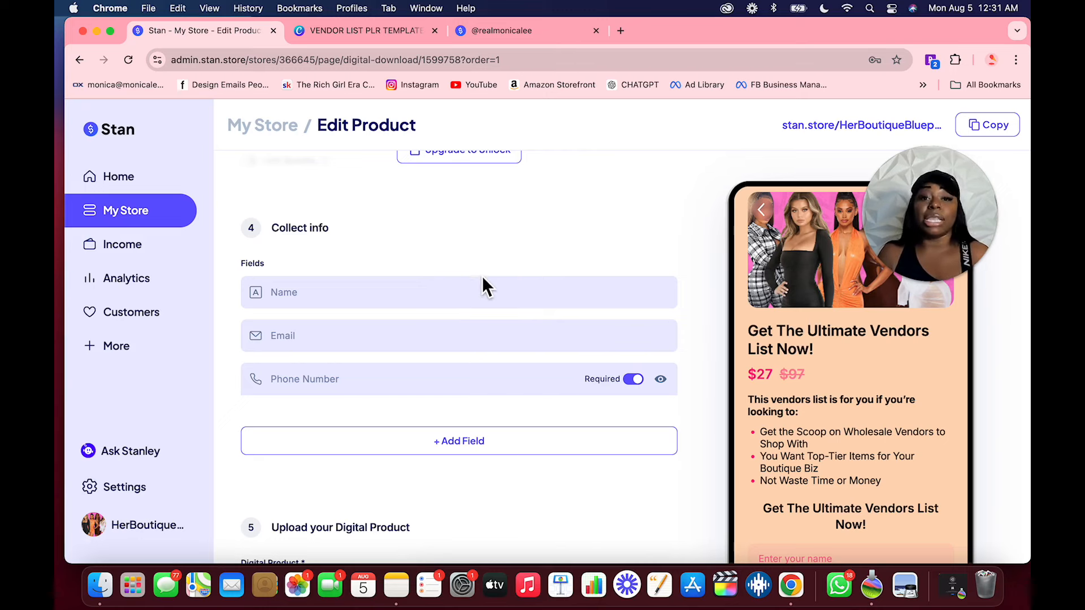
{"action": "left_click_drag", "start_coordinate": [484, 277], "coordinate": [508, 377]}
{"action": "left_click", "coordinate": [644, 386]}
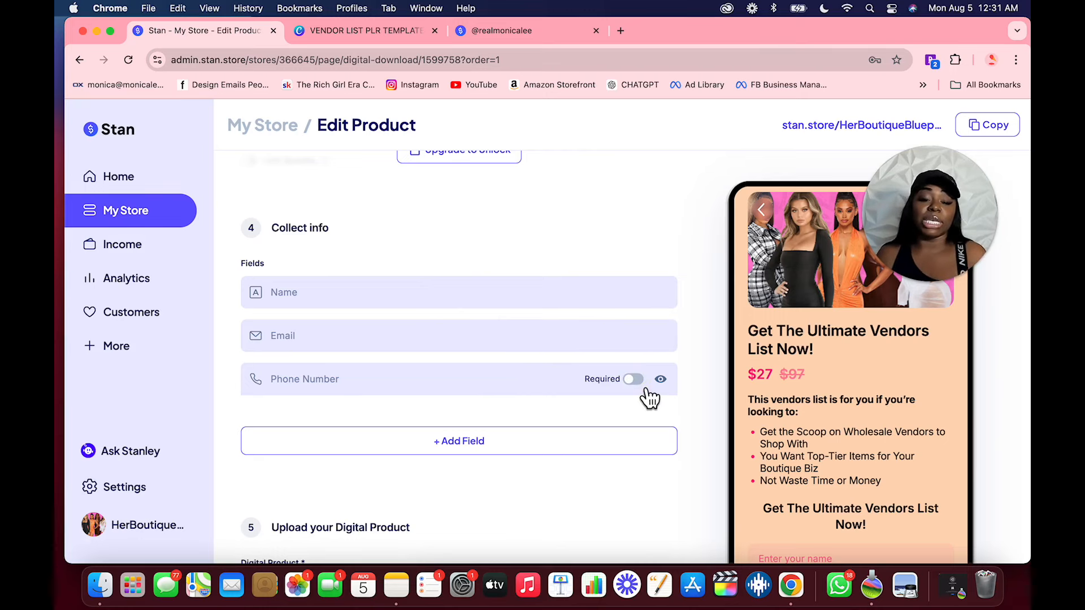
{"action": "left_click", "coordinate": [661, 380]}
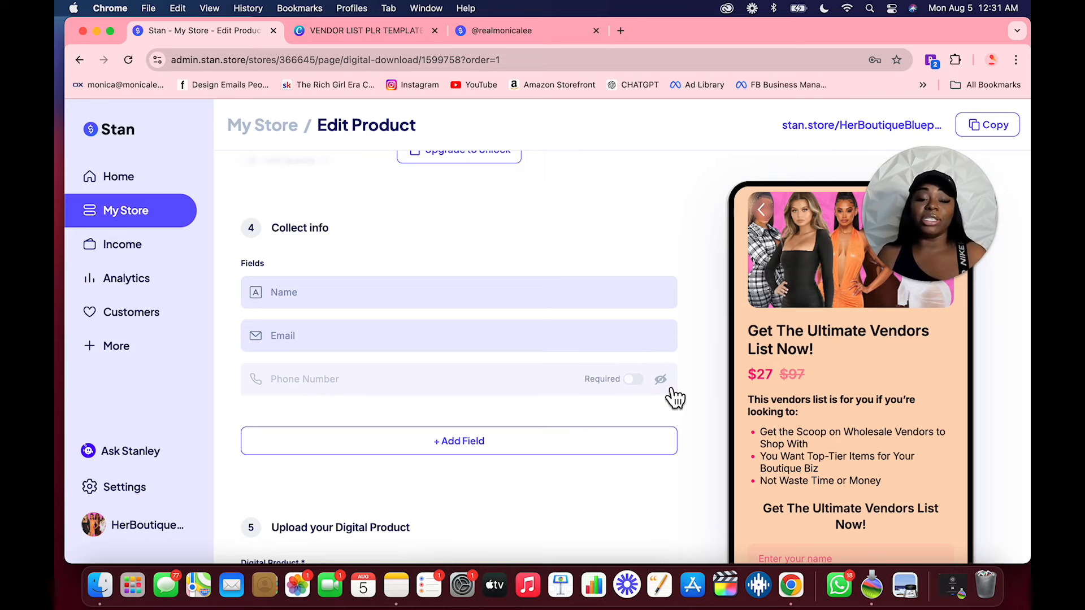
{"action": "left_click", "coordinate": [662, 381]}
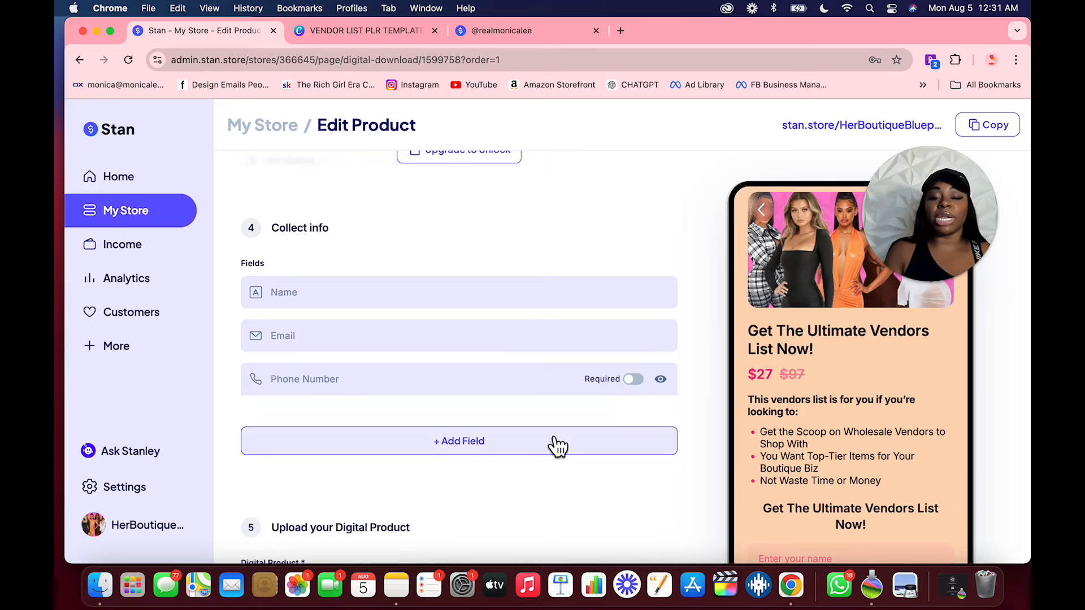
{"action": "left_click", "coordinate": [512, 449]}
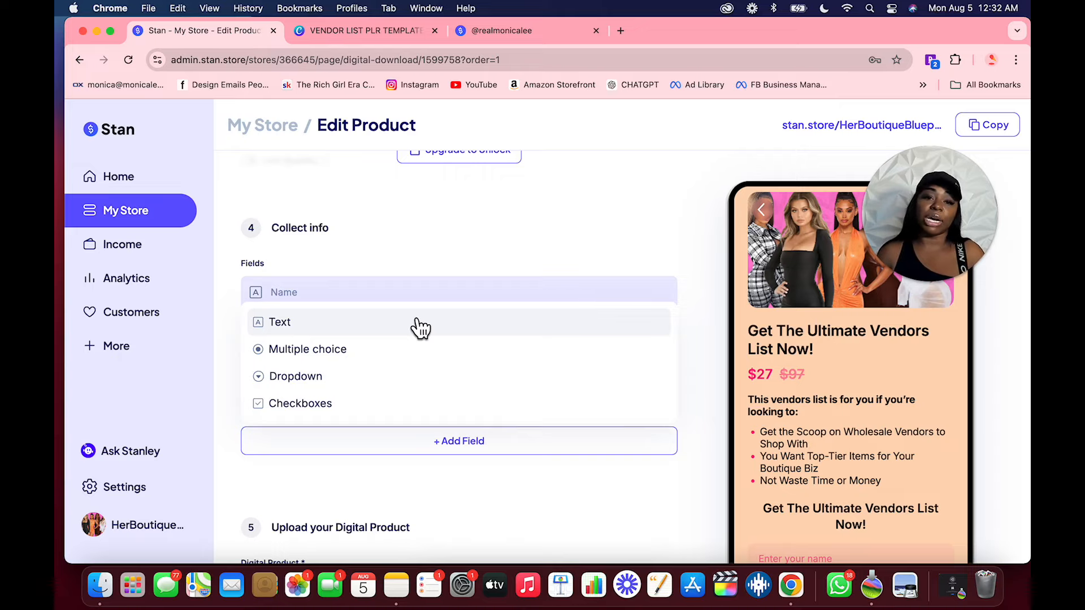
Check the uploaded product file, switch to the Canva vendor list design to preview its PDF Standard download settings, and return to Stan.
{"action": "scroll", "coordinate": [567, 306], "scroll_direction": "down", "scroll_amount": 5}
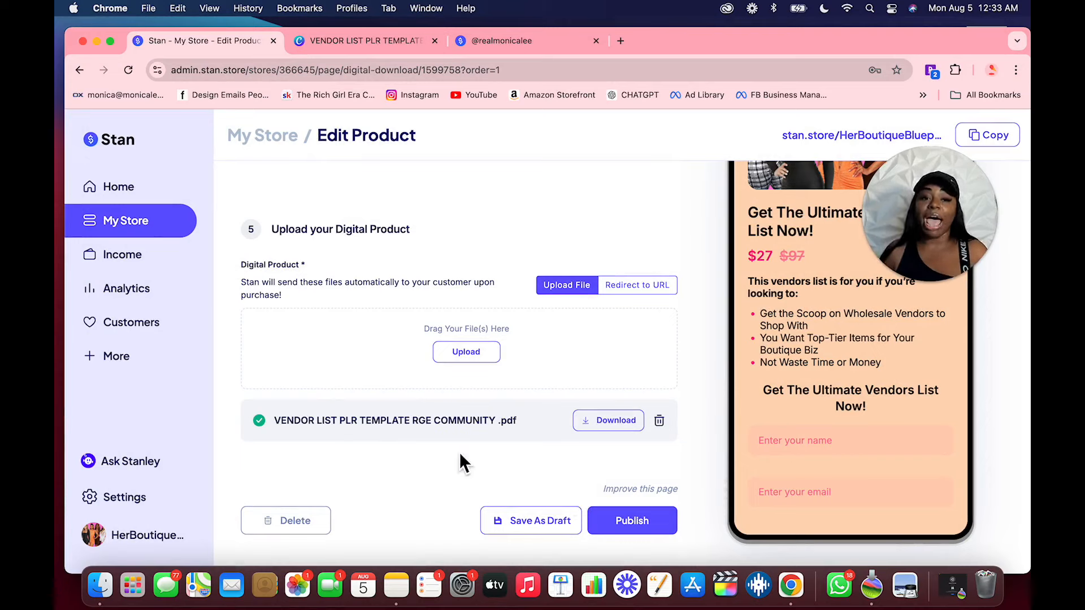
{"action": "left_click", "coordinate": [399, 42]}
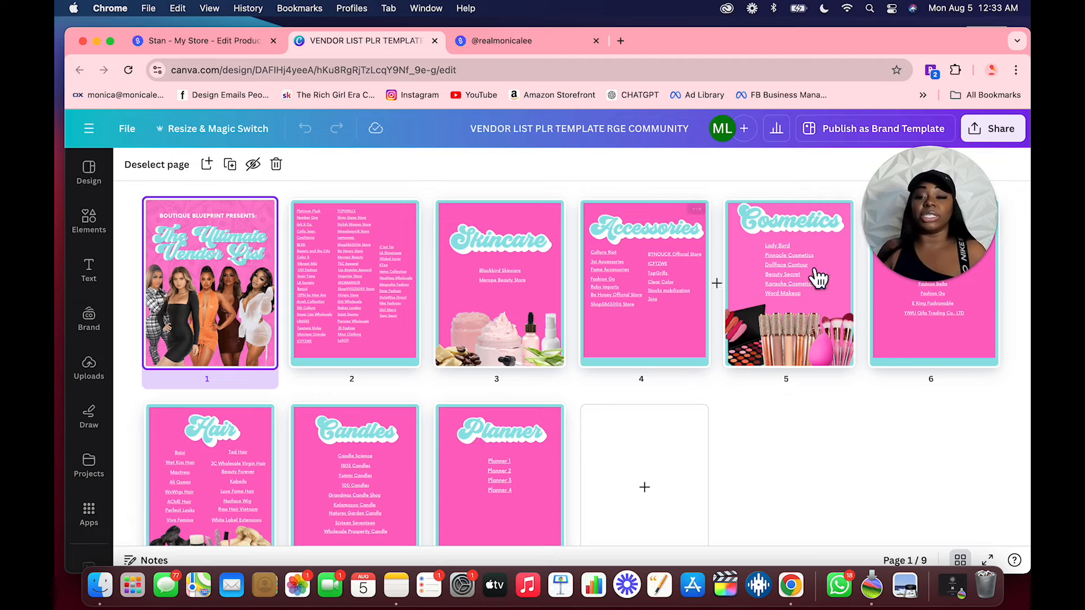
{"action": "left_click", "coordinate": [1002, 141]}
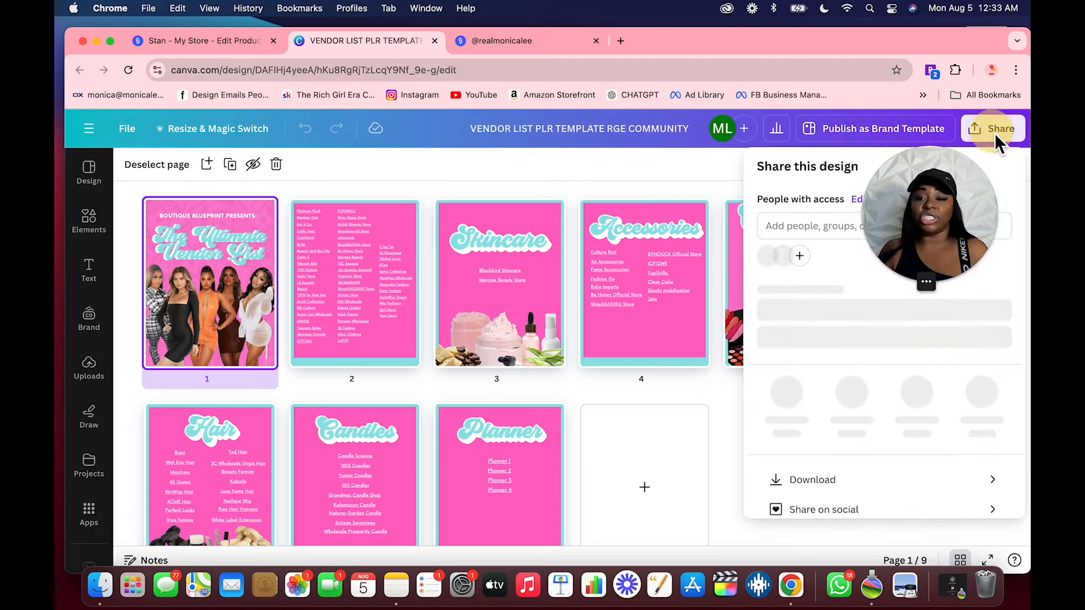
{"action": "left_click", "coordinate": [855, 500]}
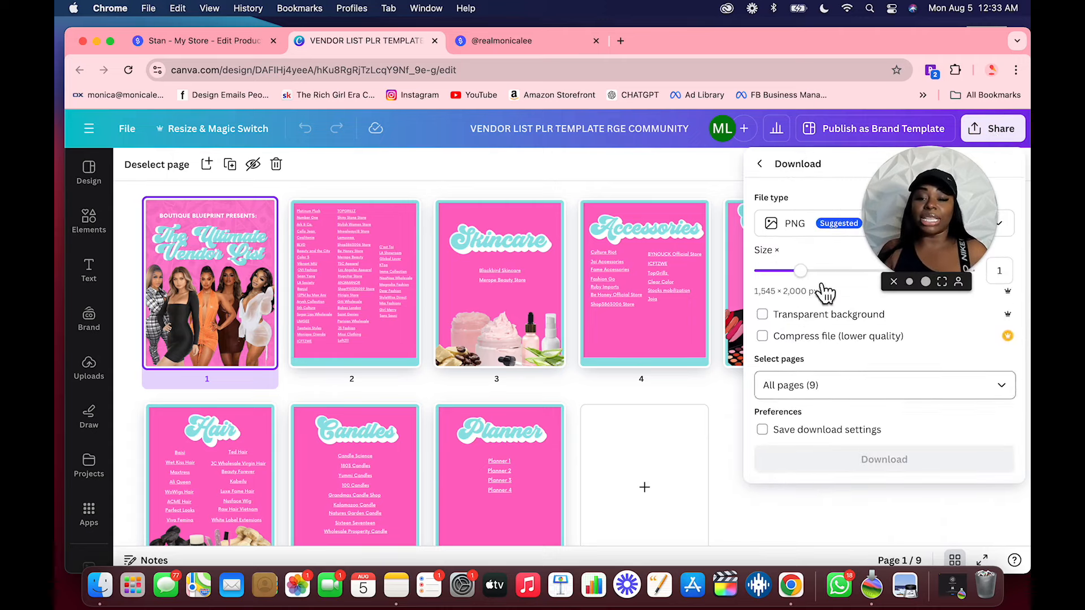
{"action": "left_click", "coordinate": [825, 231]}
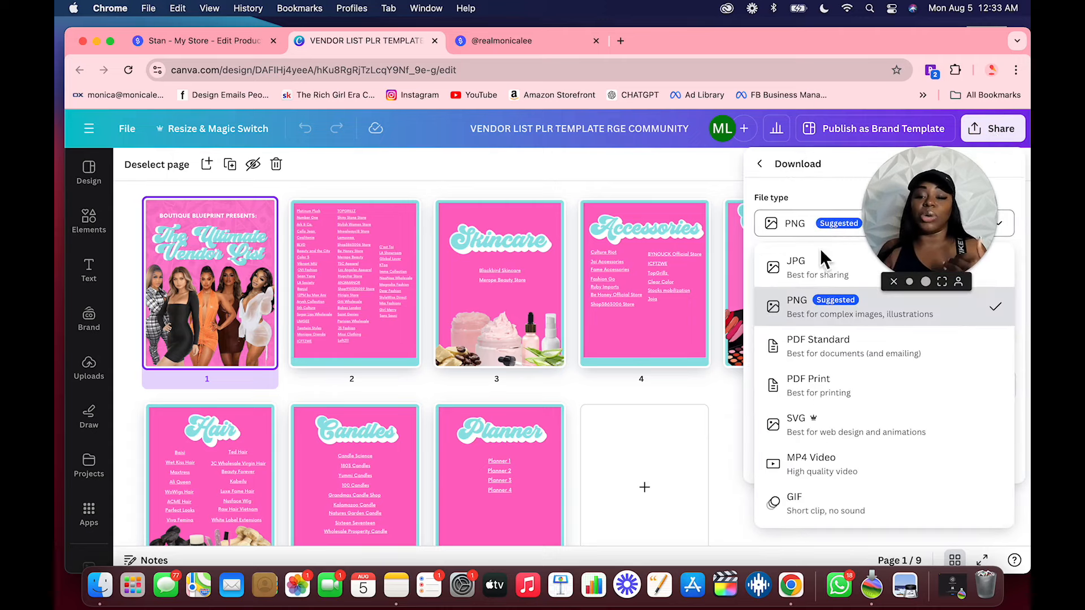
{"action": "left_click", "coordinate": [838, 353]}
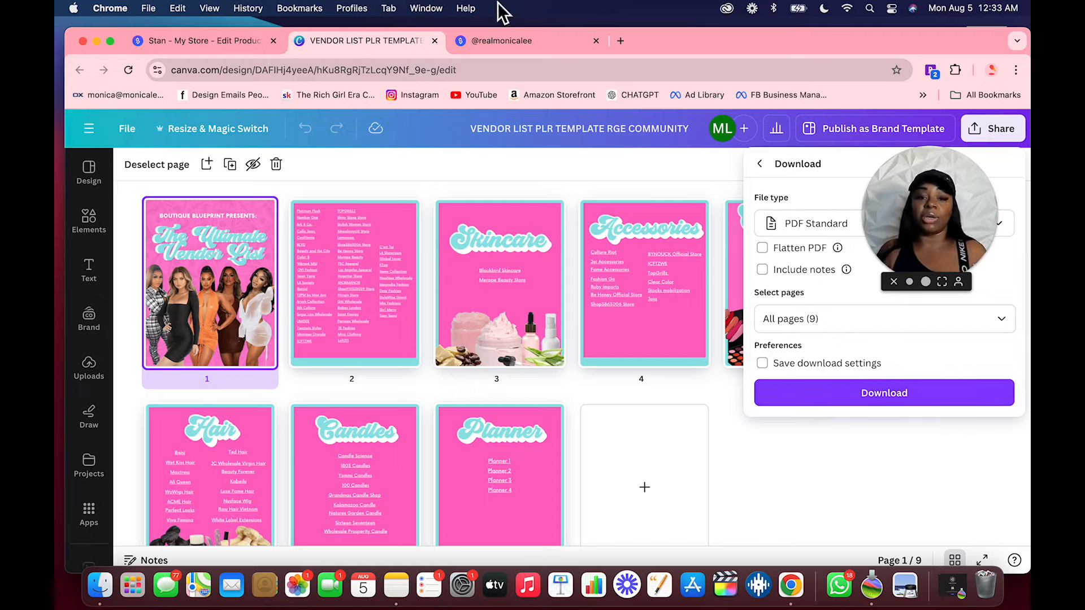
{"action": "left_click", "coordinate": [236, 41]}
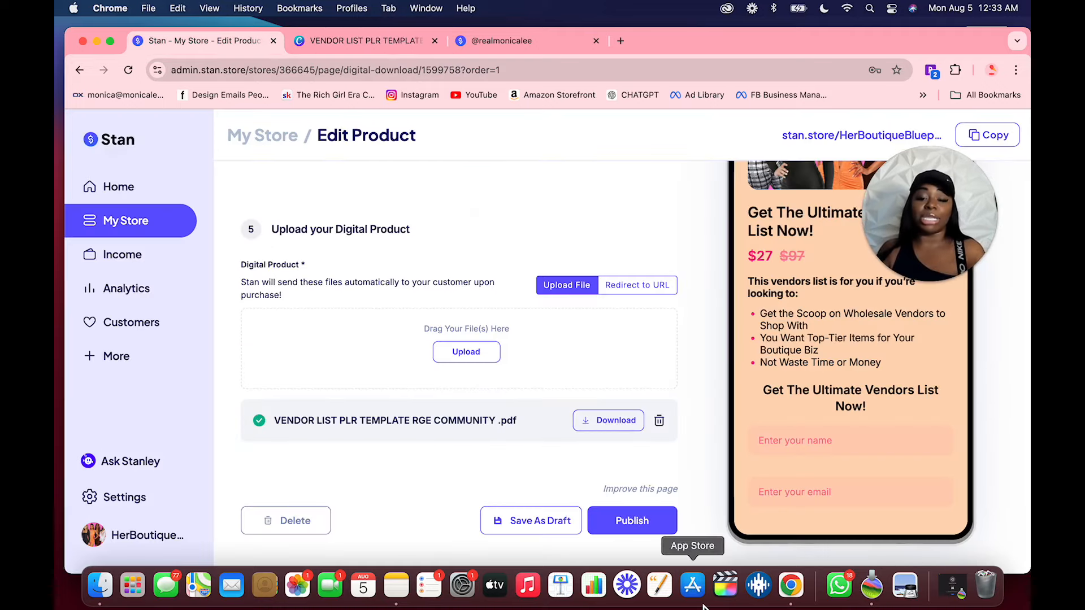
Publish The Ultimate Vendors List, view its live page, and return to the store editor.
{"action": "left_click", "coordinate": [627, 529]}
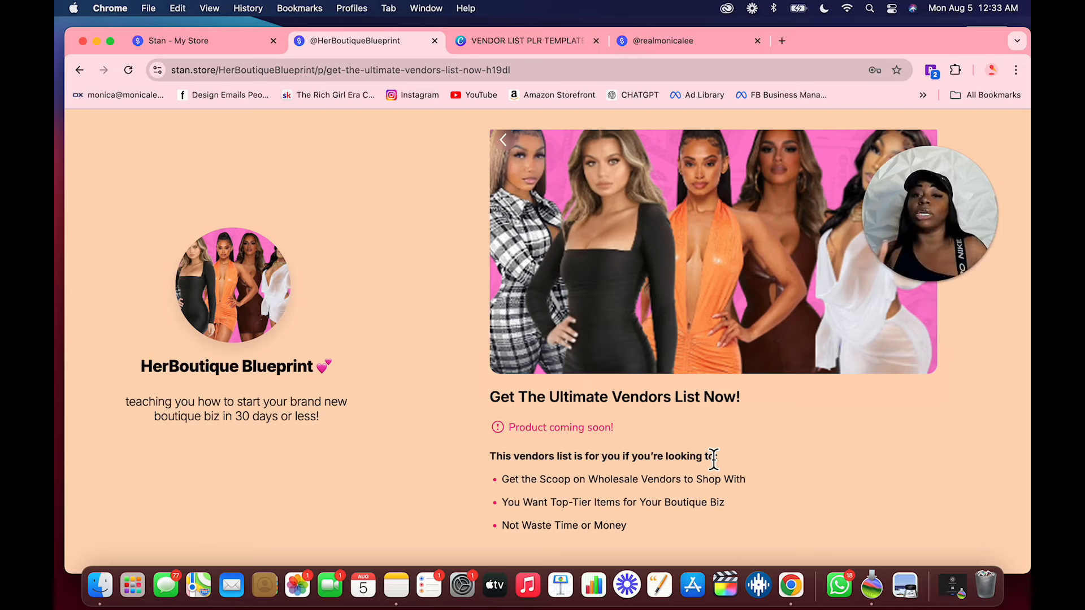
{"action": "left_click", "coordinate": [504, 143]}
{"action": "key", "text": "ctrl+shift+Tab"}
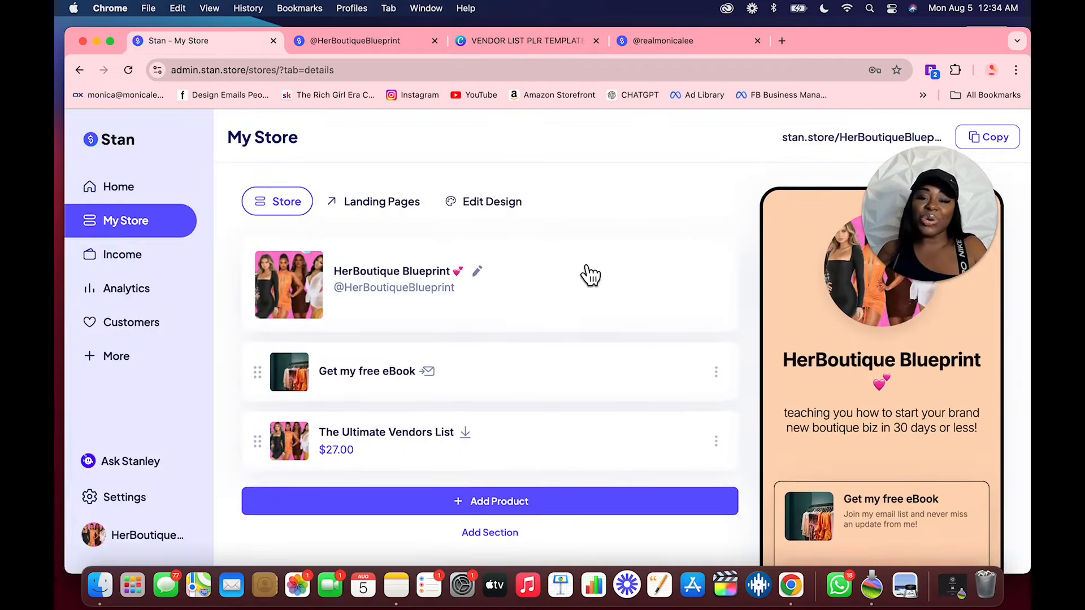
Open the store's design settings and preview the themes from Stan Classic through The Kels and The Tyla to The Stone.
{"action": "left_click", "coordinate": [498, 210]}
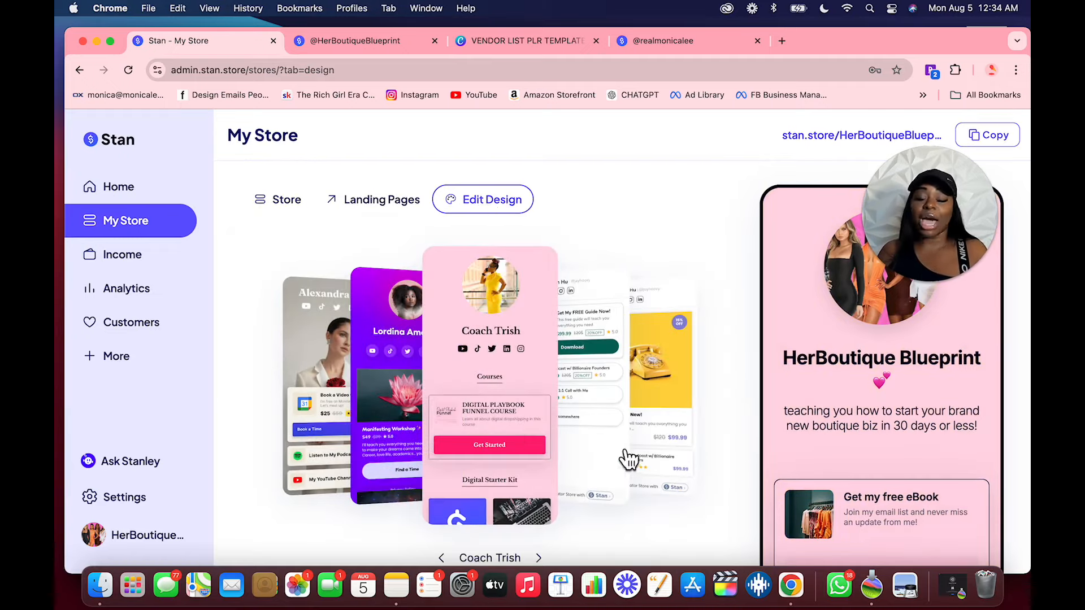
{"action": "left_click", "coordinate": [594, 428]}
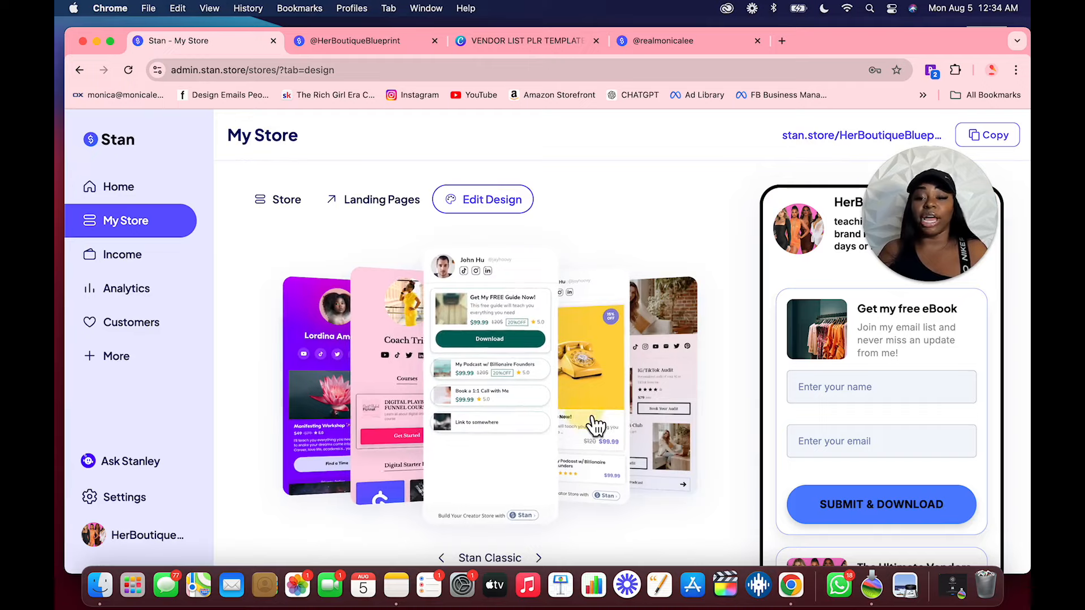
{"action": "left_click", "coordinate": [594, 428]}
{"action": "left_click", "coordinate": [587, 427]}
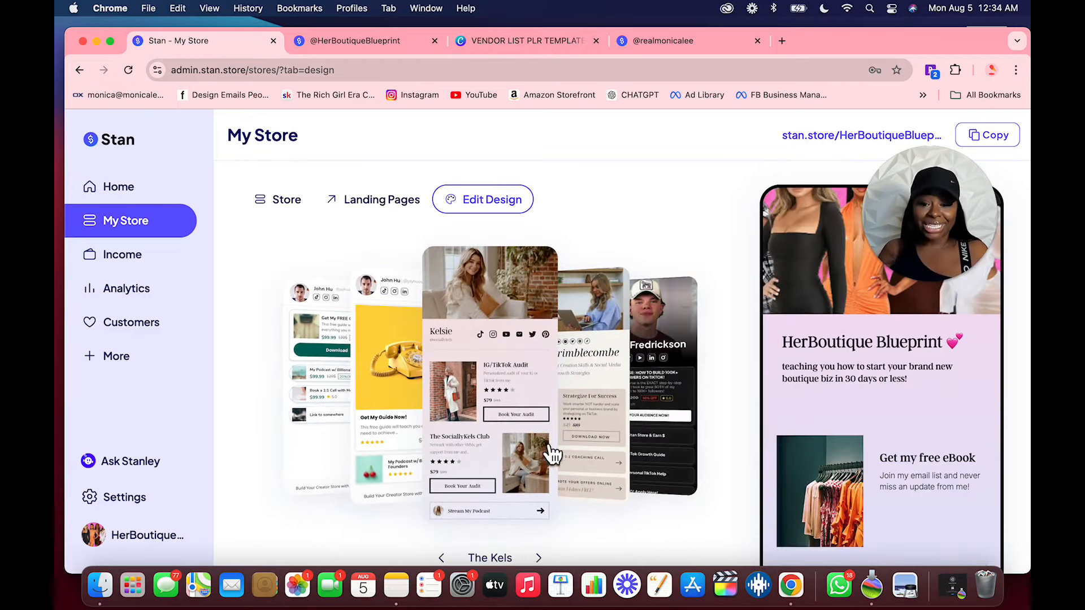
{"action": "left_click", "coordinate": [612, 446]}
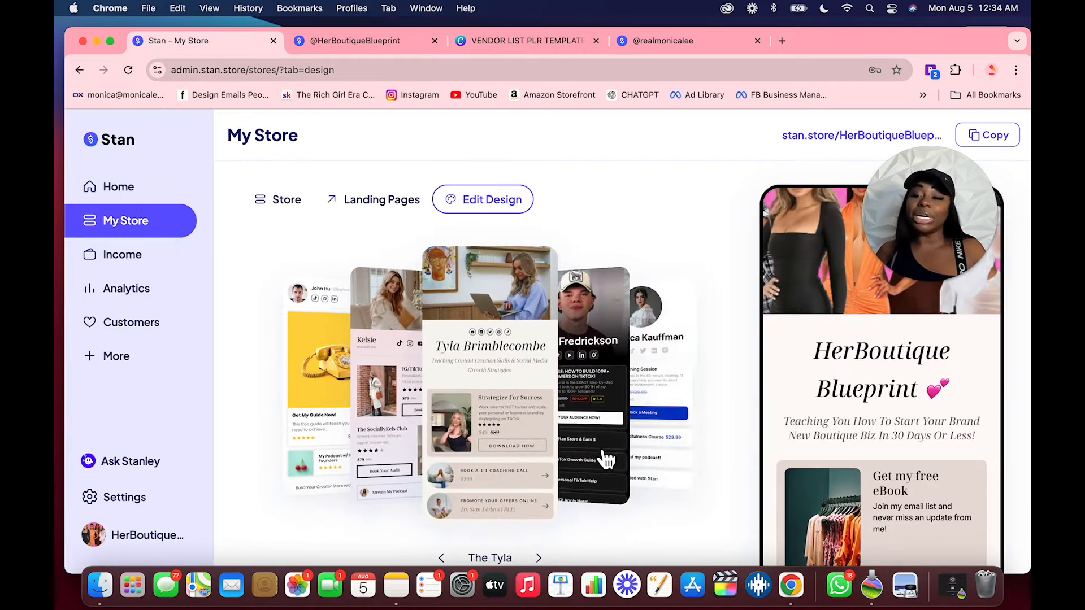
{"action": "left_click", "coordinate": [604, 455]}
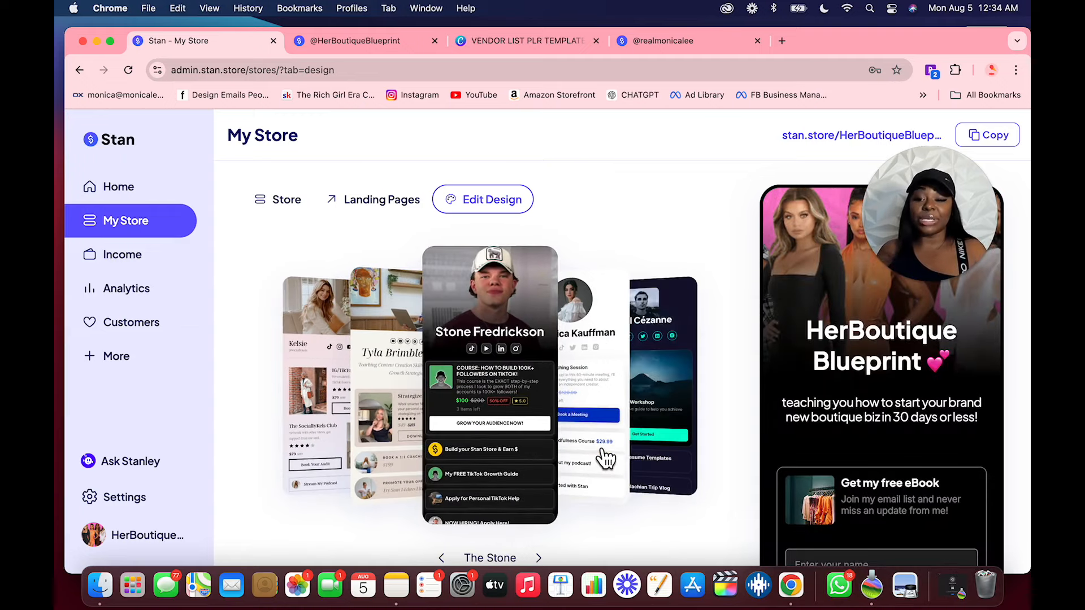
{"action": "scroll", "coordinate": [856, 430], "scroll_direction": "down", "scroll_amount": 2}
{"action": "scroll", "coordinate": [856, 430], "scroll_direction": "up", "scroll_amount": 2}
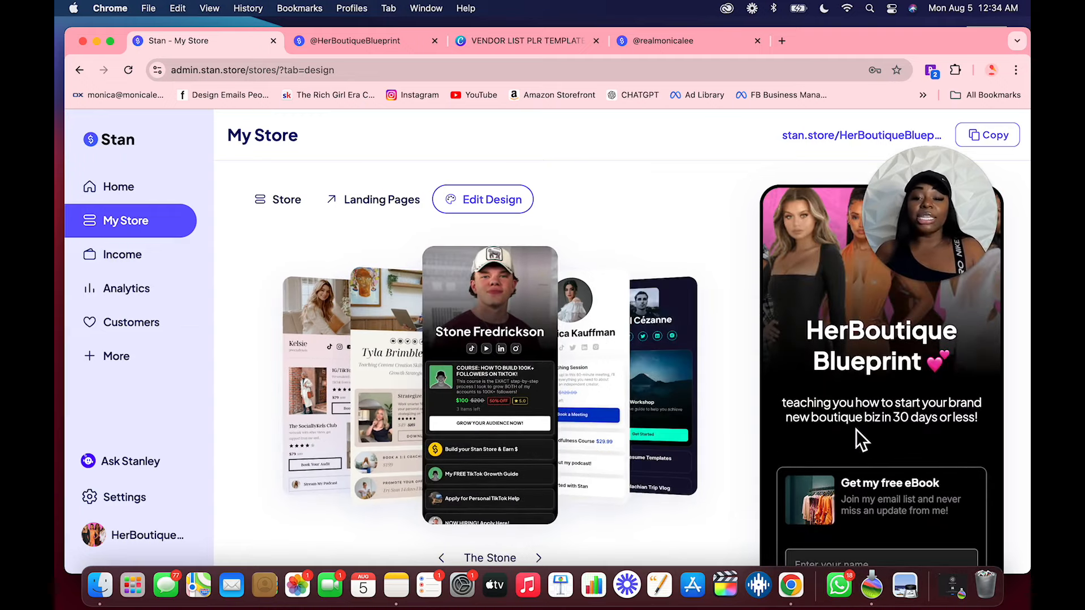
Try red shades such as C13F3F in place of black as The Stone theme's second color.
{"action": "scroll", "coordinate": [556, 440], "scroll_direction": "down", "scroll_amount": 3}
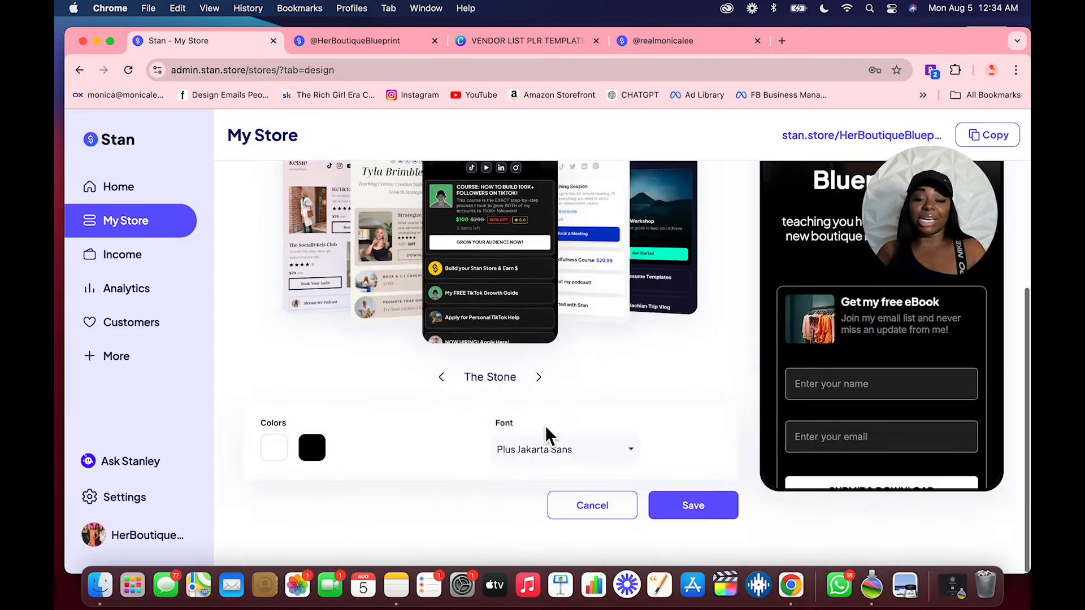
{"action": "left_click", "coordinate": [316, 458]}
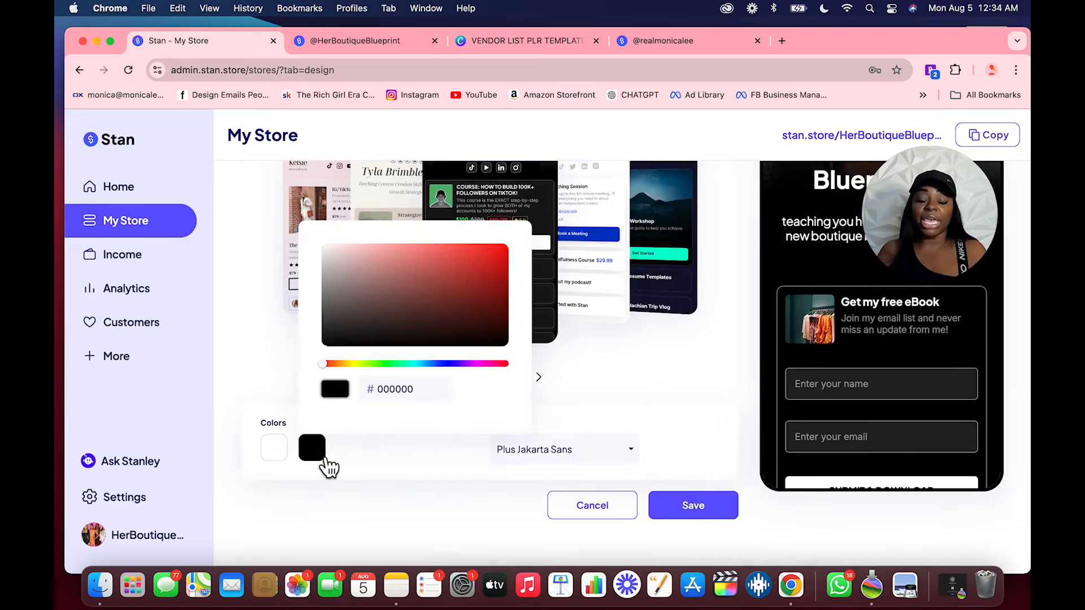
{"action": "left_click", "coordinate": [450, 273]}
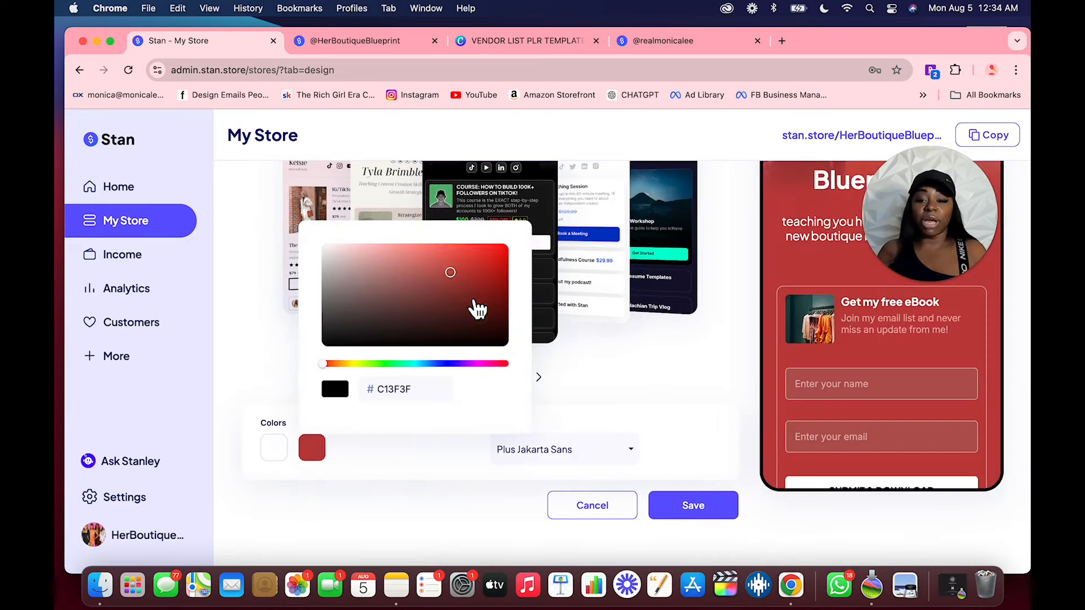
{"action": "left_click", "coordinate": [467, 329]}
Go back through the store themes and select Coach Trish.
{"action": "scroll", "coordinate": [509, 316], "scroll_direction": "up", "scroll_amount": 3}
{"action": "left_click", "coordinate": [380, 283]}
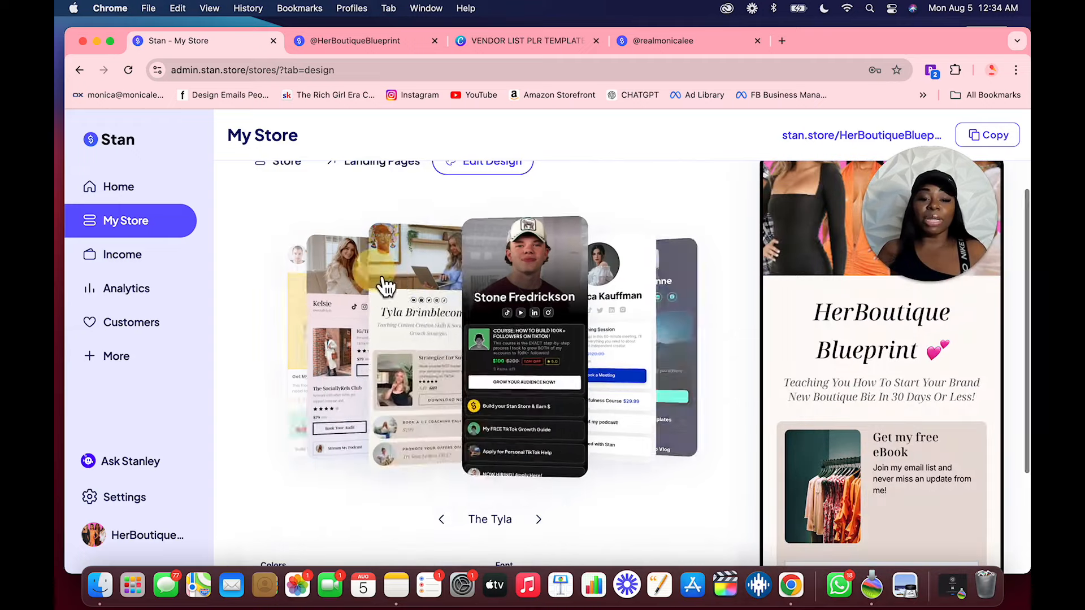
{"action": "left_click", "coordinate": [363, 329]}
{"action": "scroll", "coordinate": [403, 386], "scroll_direction": "down", "scroll_amount": 2}
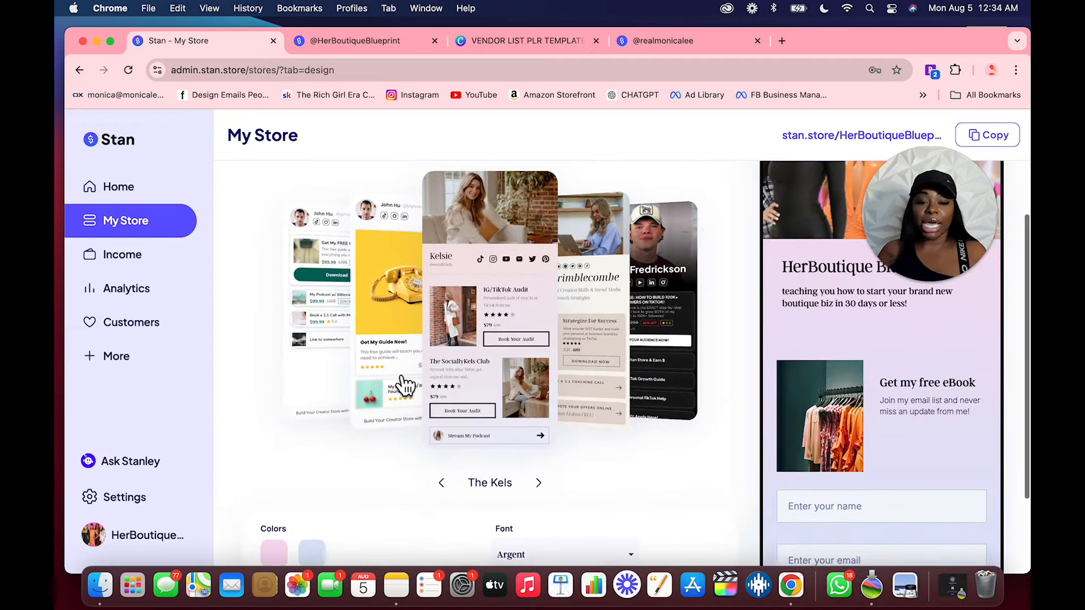
{"action": "left_click", "coordinate": [396, 382]}
{"action": "left_click", "coordinate": [380, 376]}
{"action": "left_click", "coordinate": [377, 396]}
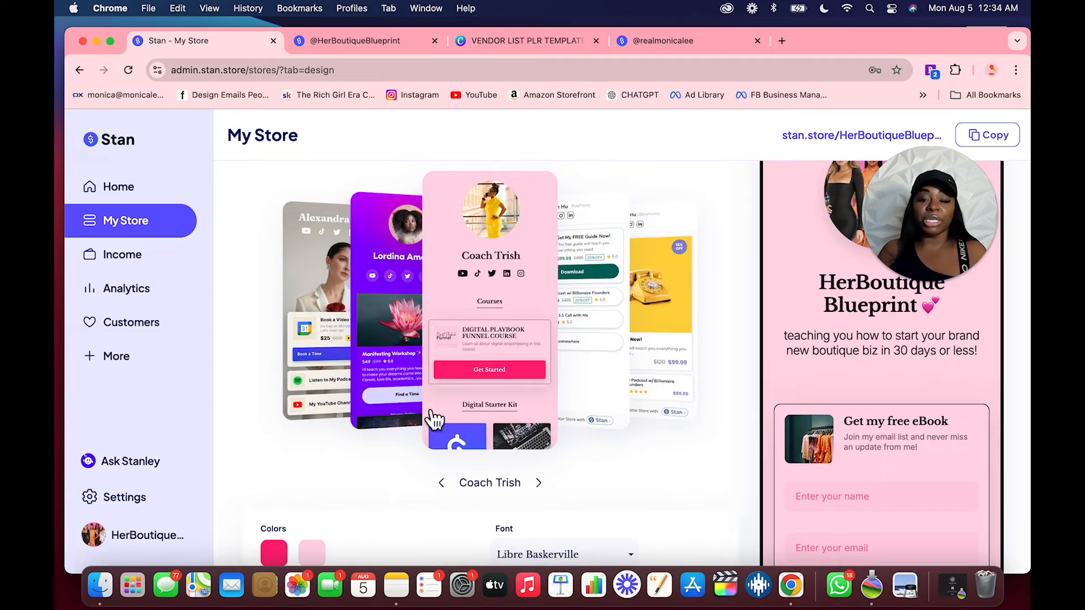
Preview the other store themes, including Material, Nightview, The Tyla, The Kels and Stan Classic, and return to Coach Trish.
{"action": "left_click", "coordinate": [333, 378]}
{"action": "left_click", "coordinate": [328, 380]}
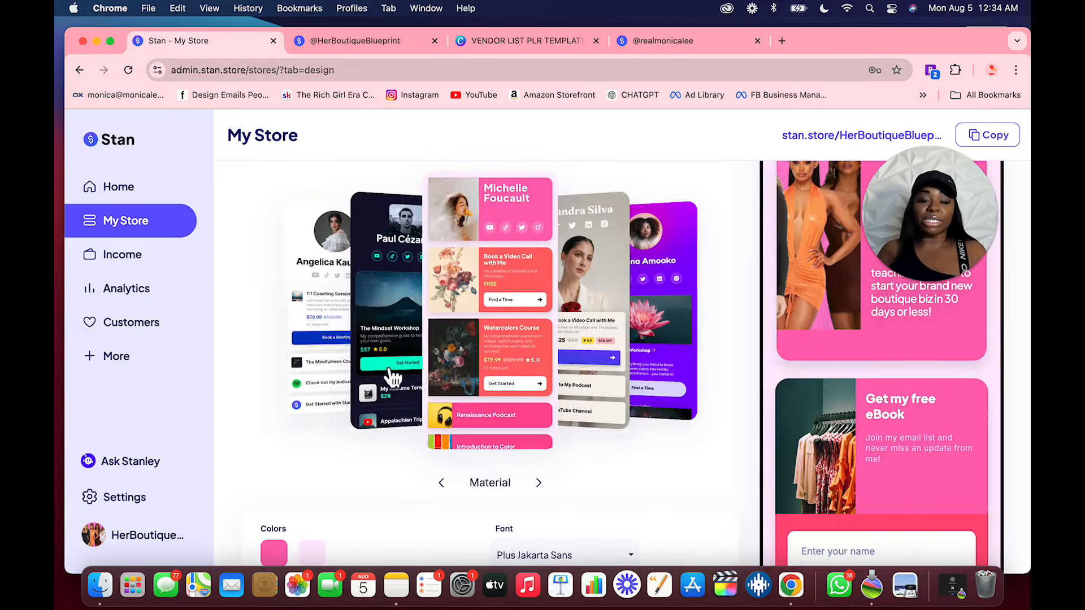
{"action": "left_click", "coordinate": [395, 378]}
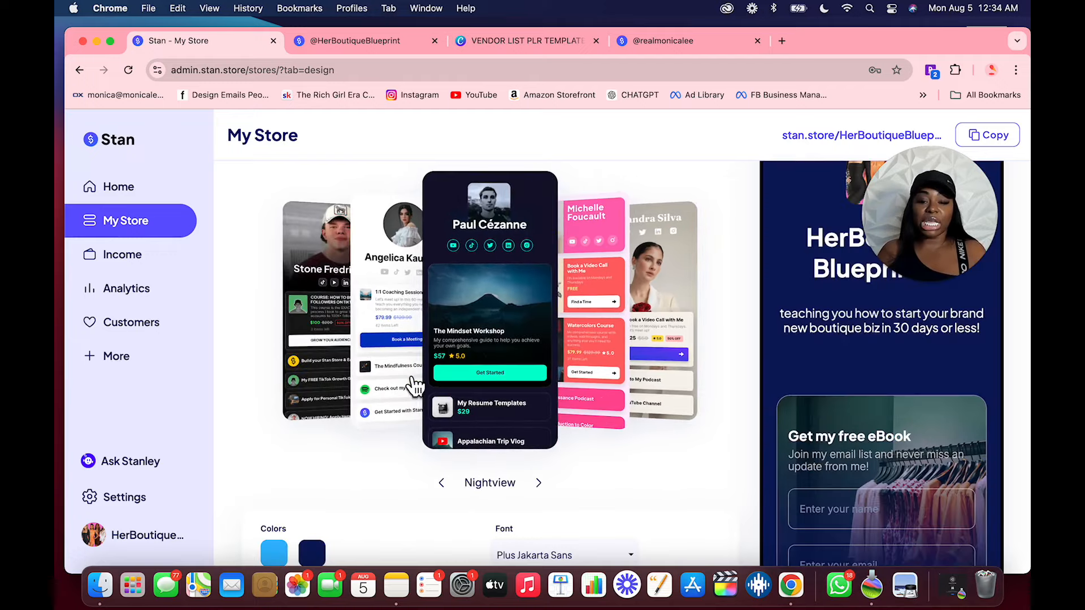
{"action": "left_click", "coordinate": [404, 377]}
{"action": "left_click", "coordinate": [403, 379]}
{"action": "left_click", "coordinate": [404, 383]}
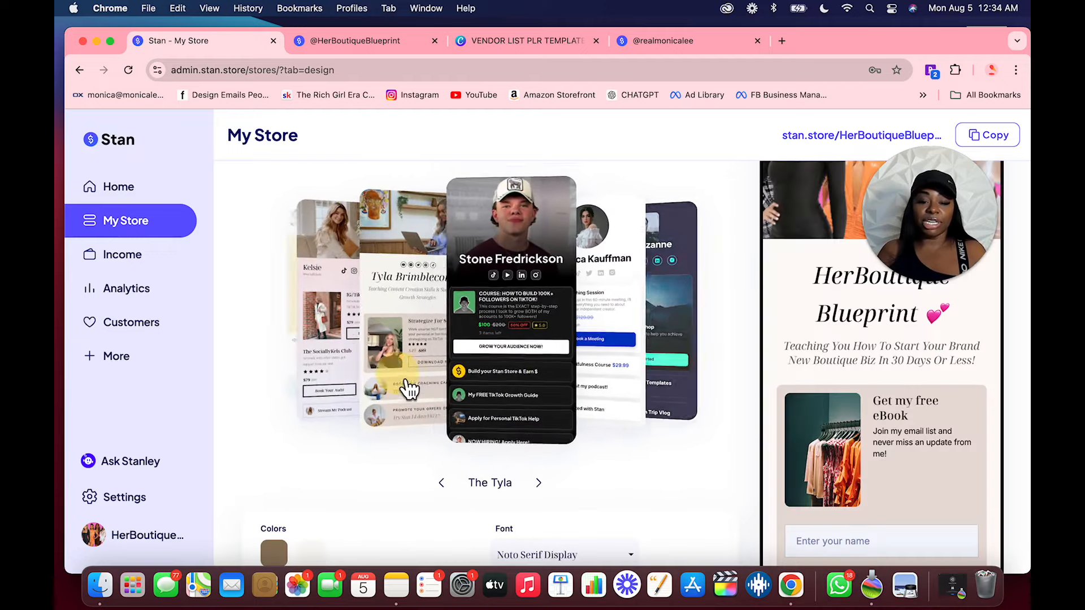
{"action": "left_click", "coordinate": [407, 385]}
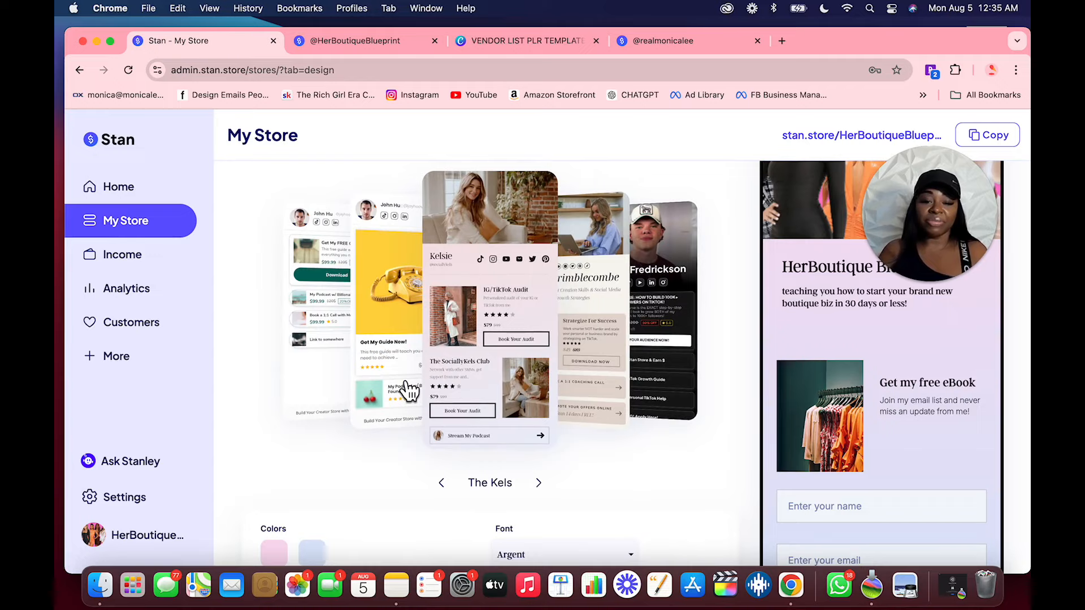
{"action": "left_click", "coordinate": [405, 390]}
{"action": "left_click", "coordinate": [407, 391]}
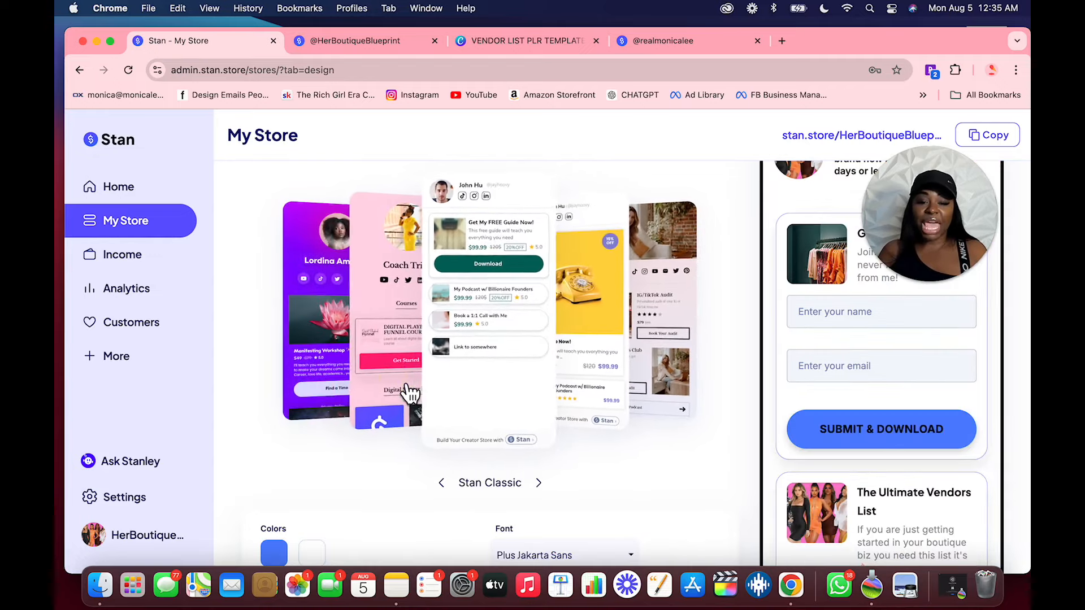
{"action": "left_click", "coordinate": [408, 391]}
{"action": "scroll", "coordinate": [842, 355], "scroll_direction": "up", "scroll_amount": 3}
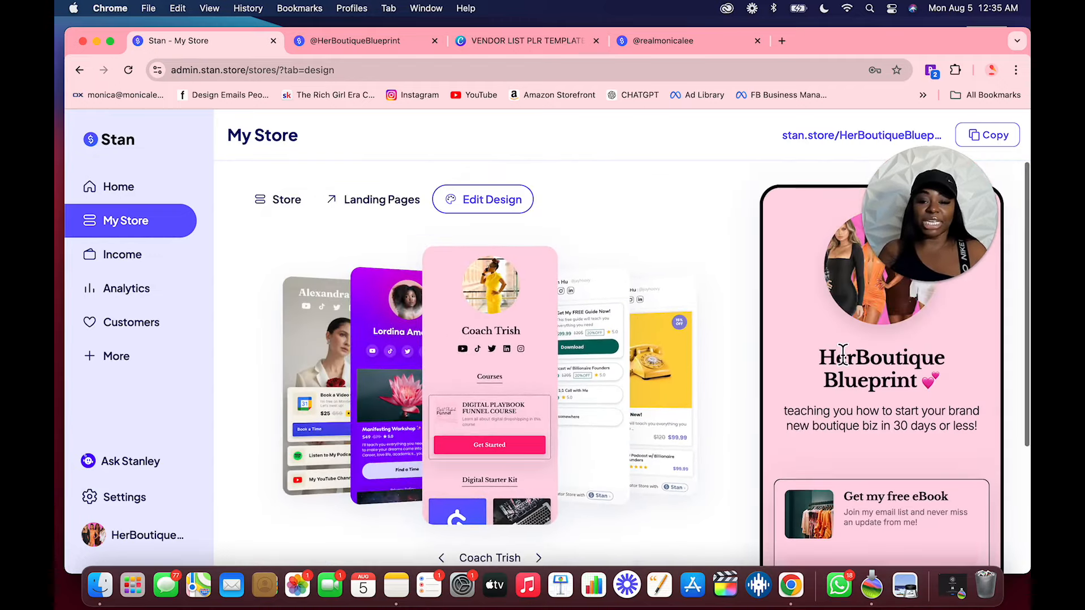
{"action": "scroll", "coordinate": [843, 355], "scroll_direction": "down", "scroll_amount": 10}
{"action": "scroll", "coordinate": [605, 401], "scroll_direction": "up", "scroll_amount": 3}
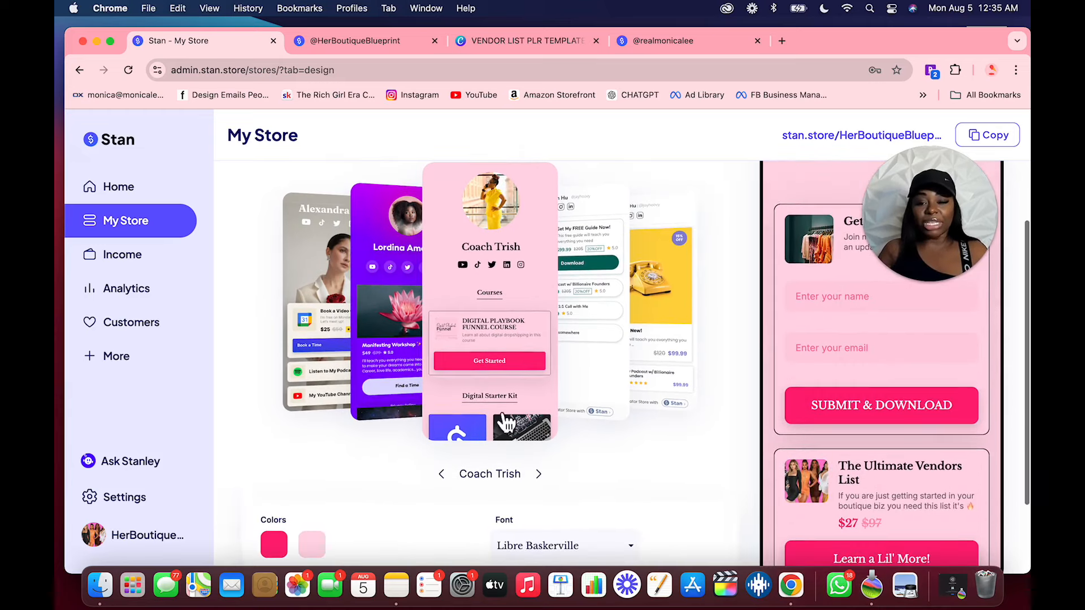
Try the peach preset FFD7B8 as the Coach Trish theme's second color.
{"action": "left_click", "coordinate": [281, 552]}
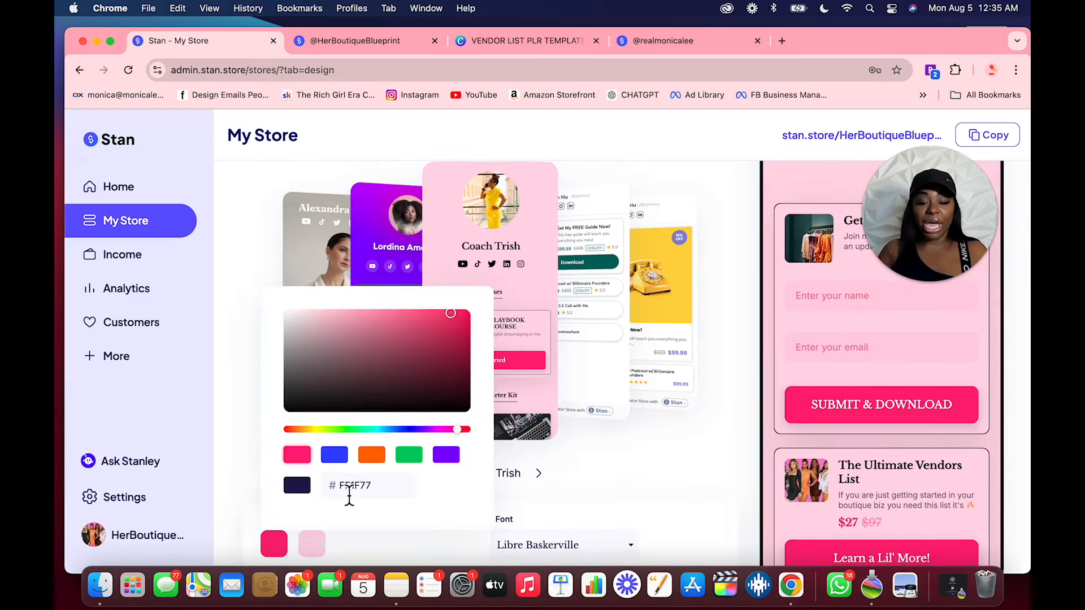
{"action": "scroll", "coordinate": [350, 486], "scroll_direction": "down", "scroll_amount": 2}
{"action": "left_click", "coordinate": [314, 449]}
{"action": "left_click", "coordinate": [418, 361]}
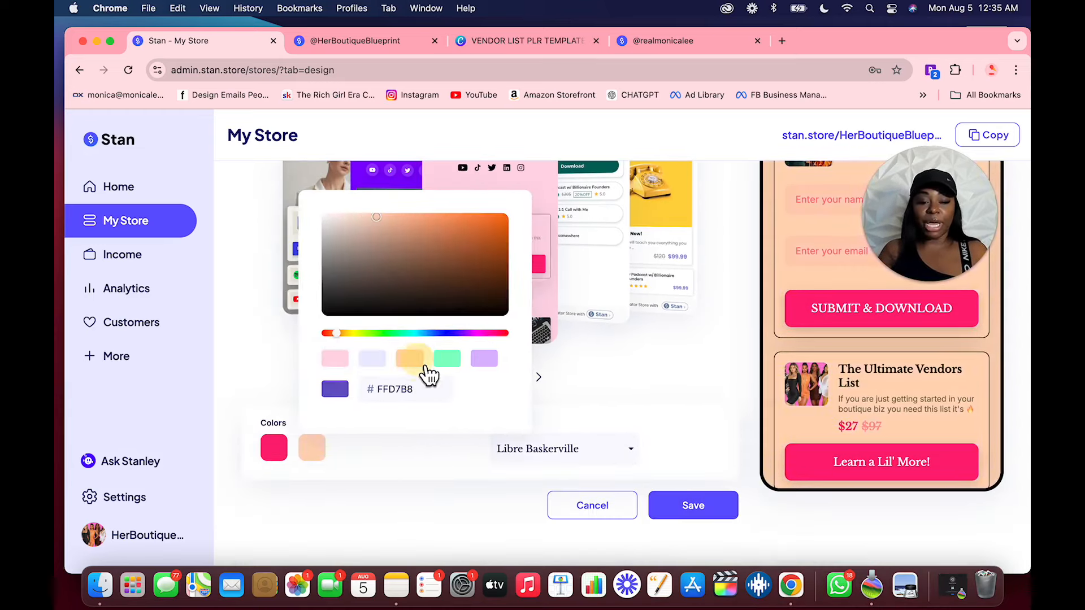
{"action": "left_click", "coordinate": [425, 471]}
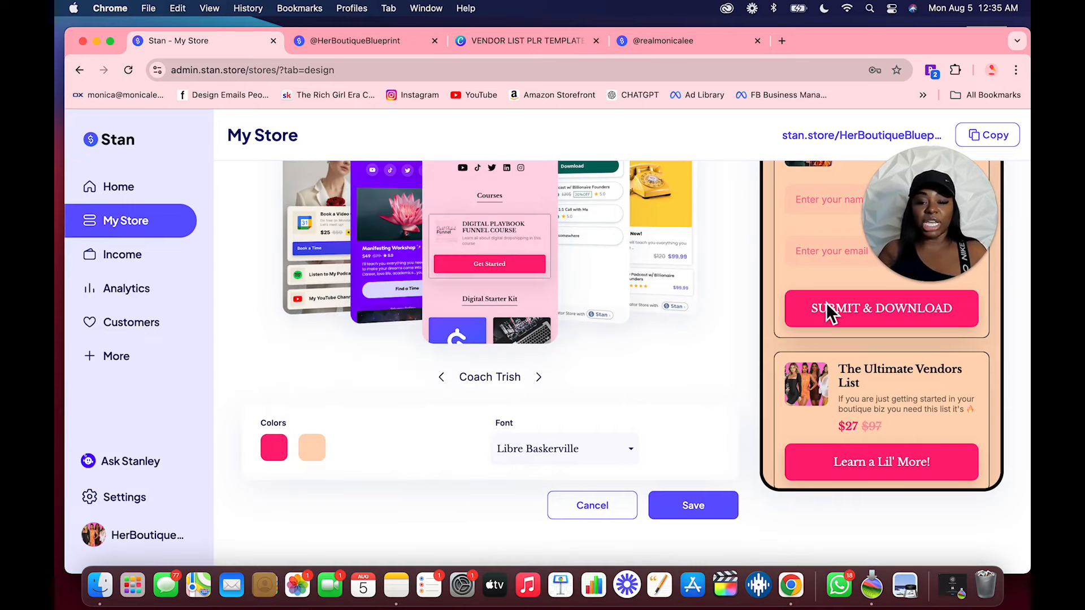
Try the dark shades 22194D and 080808 as the theme's first color, and restore the pink preset FF1F77.
{"action": "left_click", "coordinate": [285, 455]}
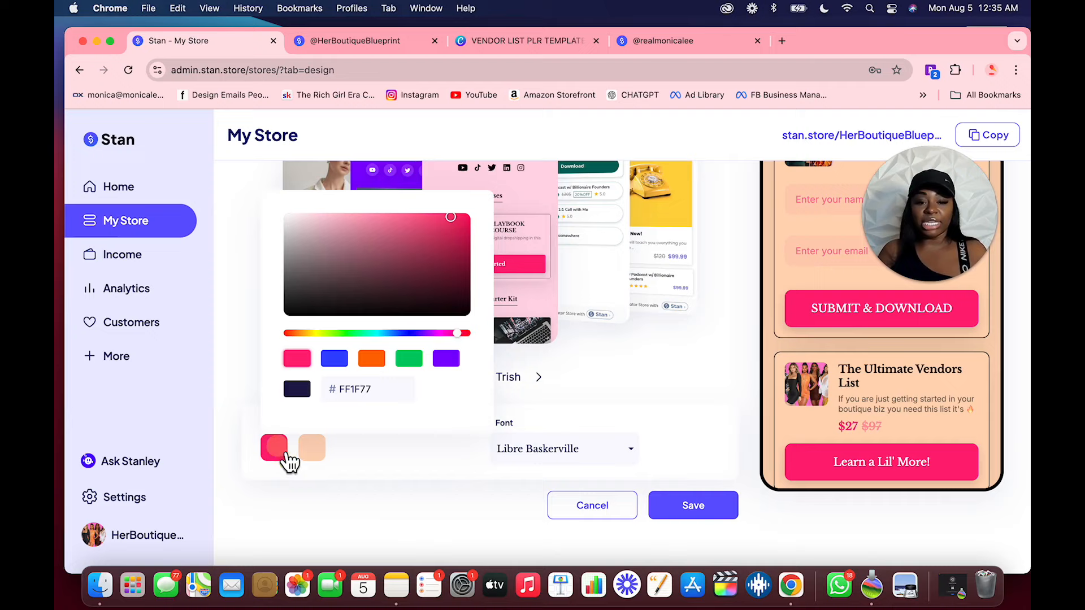
{"action": "left_click", "coordinate": [302, 397]}
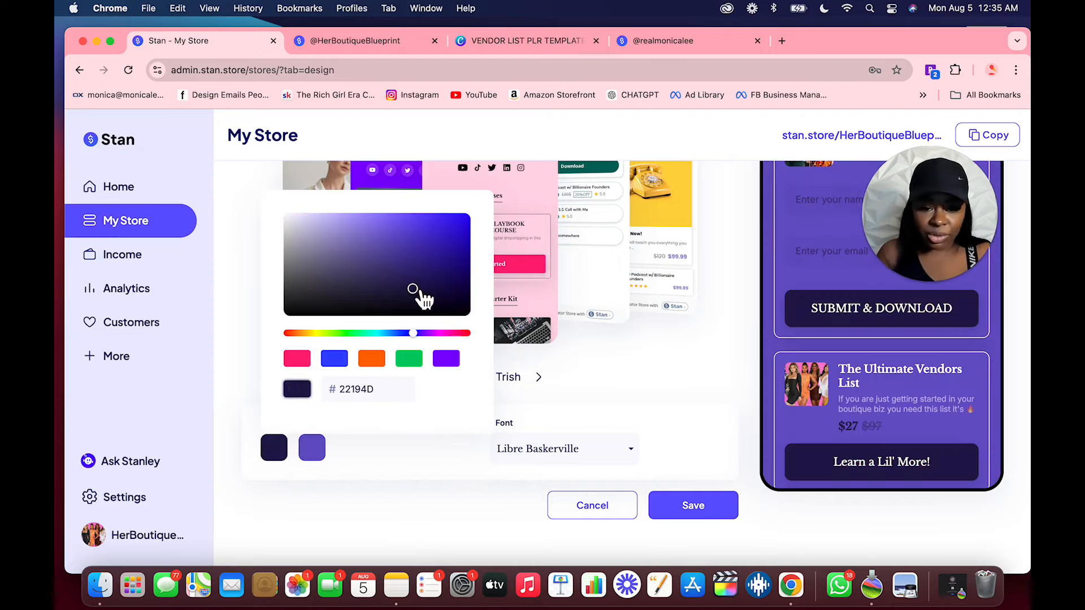
{"action": "left_click_drag", "start_coordinate": [414, 290], "coordinate": [307, 328]}
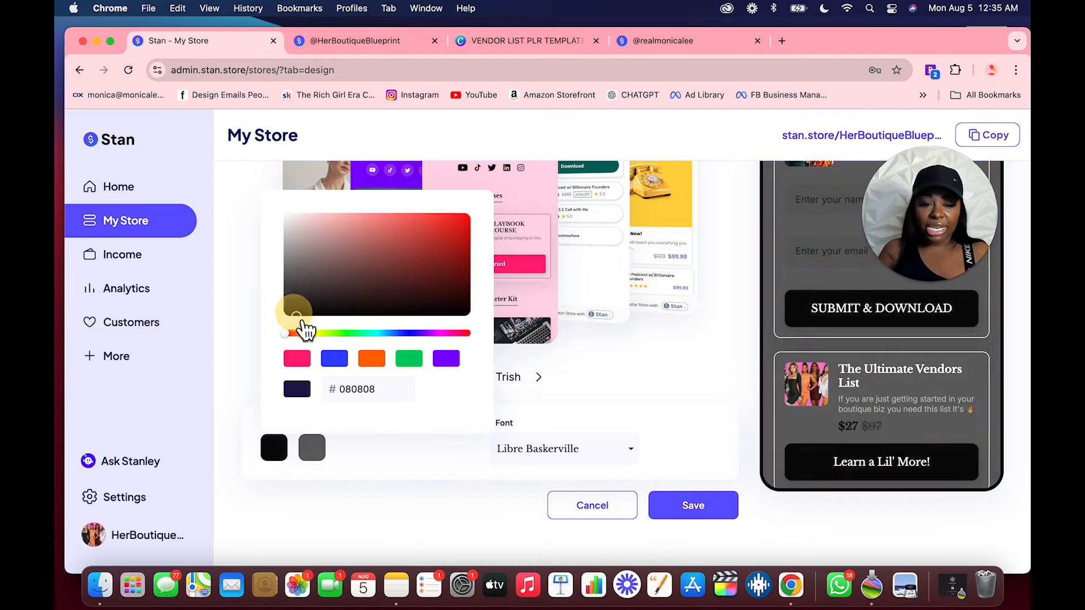
{"action": "left_click", "coordinate": [304, 363]}
{"action": "left_click", "coordinate": [380, 467]}
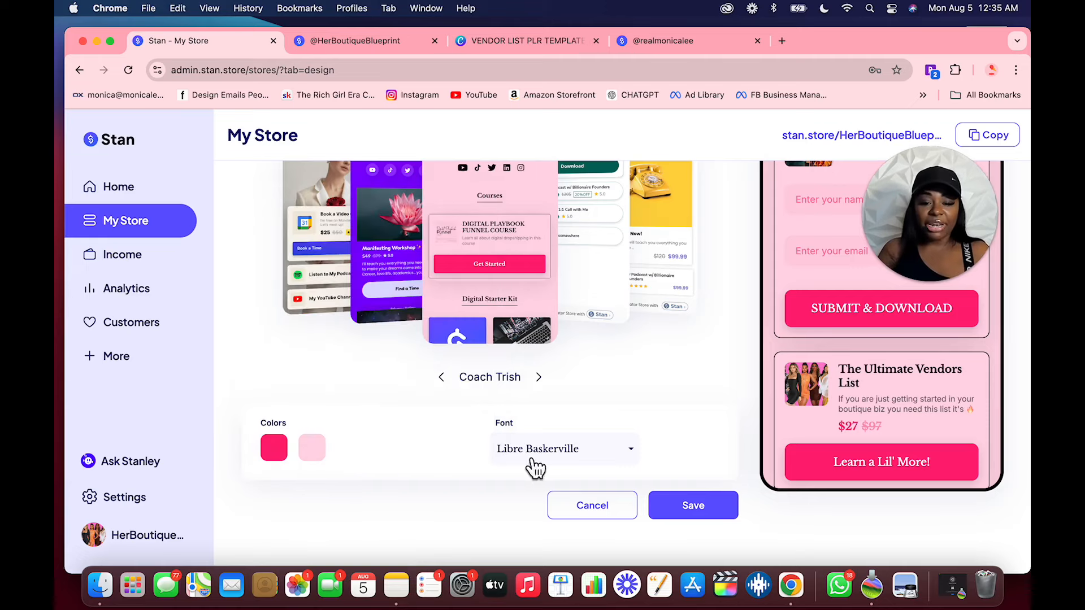
Set the Coach Trish theme's font to Inter and save the store design.
{"action": "left_click", "coordinate": [556, 463]}
{"action": "scroll", "coordinate": [562, 387], "scroll_direction": "down", "scroll_amount": 3}
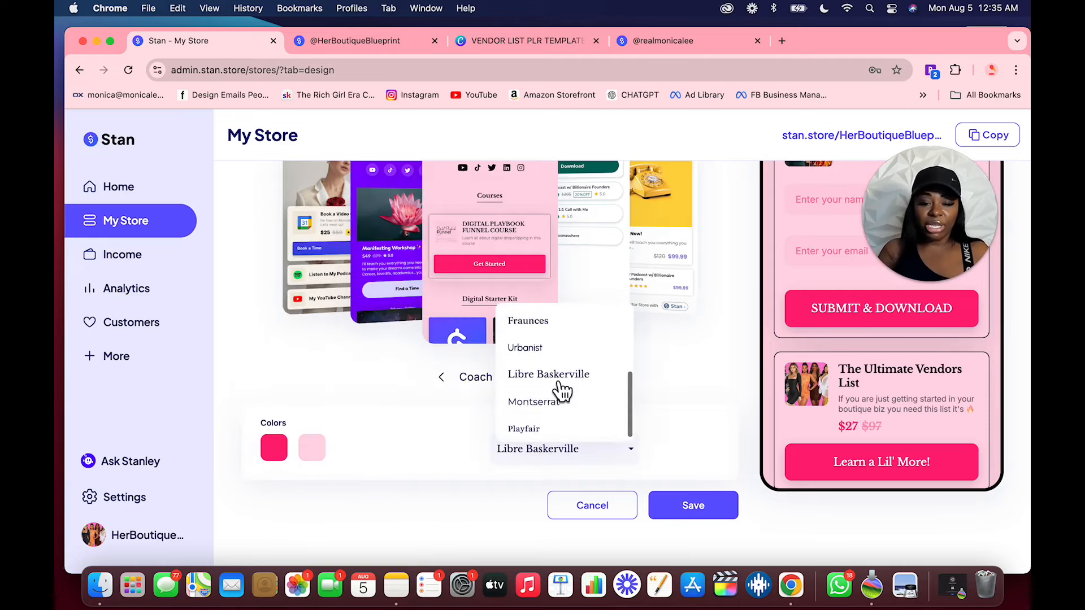
{"action": "scroll", "coordinate": [563, 390], "scroll_direction": "up", "scroll_amount": 2}
{"action": "left_click", "coordinate": [553, 341]}
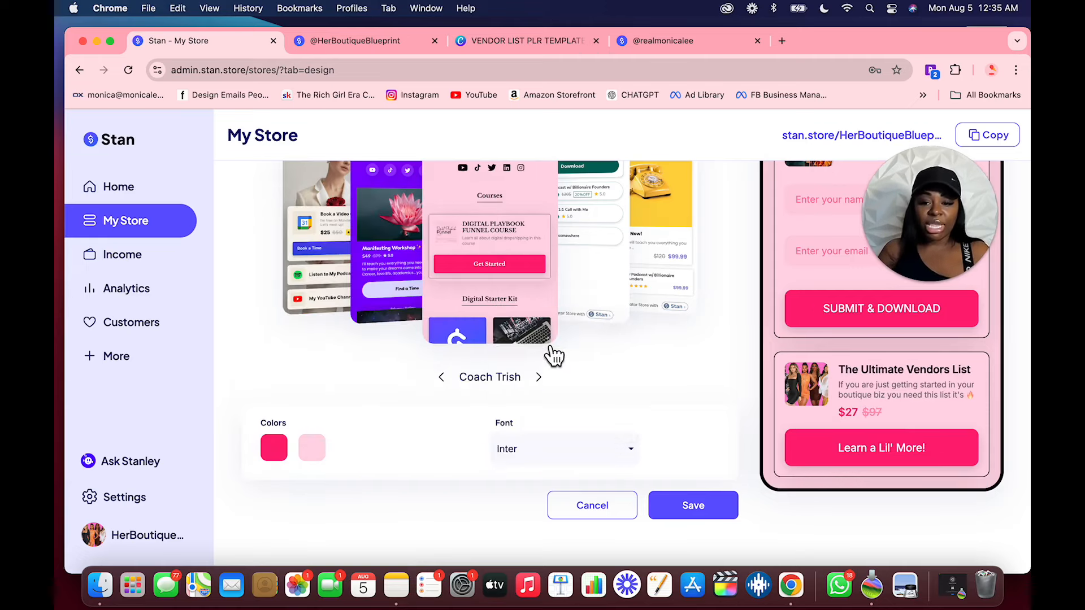
{"action": "left_click", "coordinate": [685, 503]}
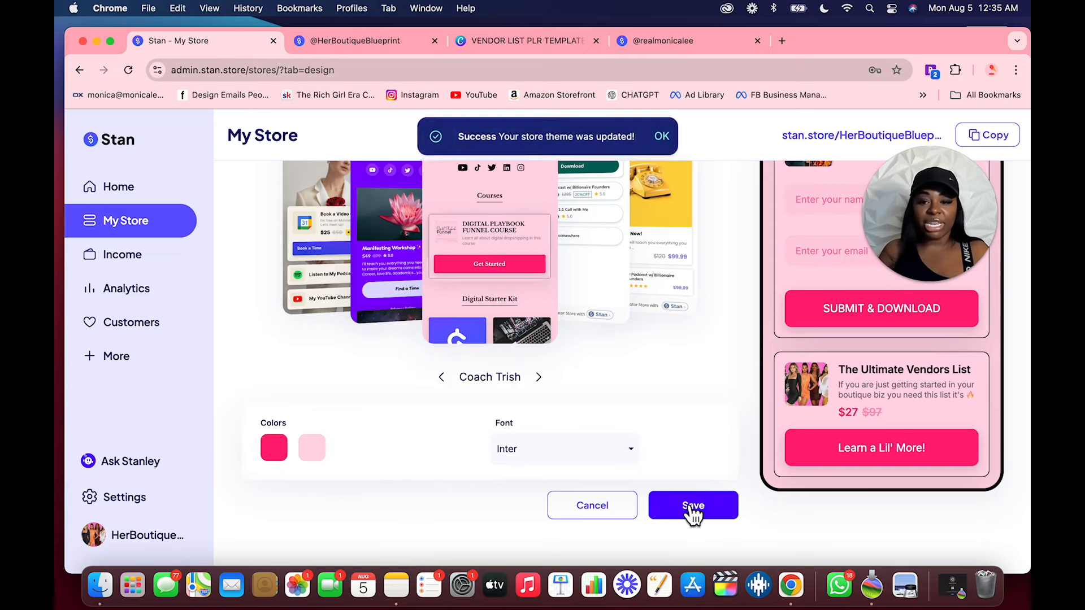
{"action": "scroll", "coordinate": [795, 428], "scroll_direction": "up", "scroll_amount": 4}
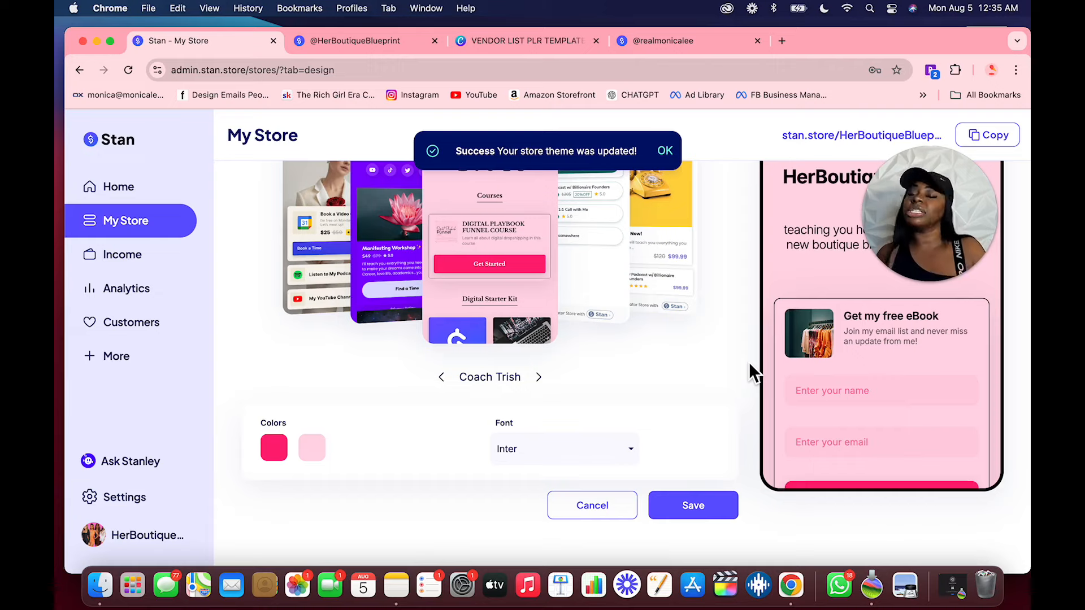
{"action": "left_click", "coordinate": [665, 151]}
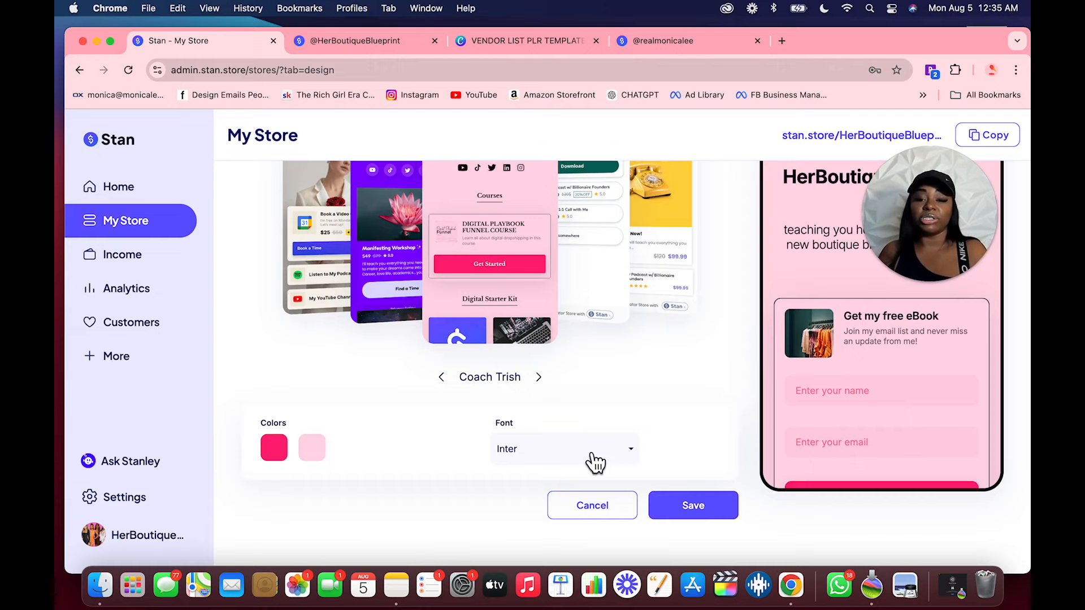
Return to the store's product list, open The Ultimate Vendors List for editing and look through its options.
{"action": "scroll", "coordinate": [604, 389], "scroll_direction": "up", "scroll_amount": 4}
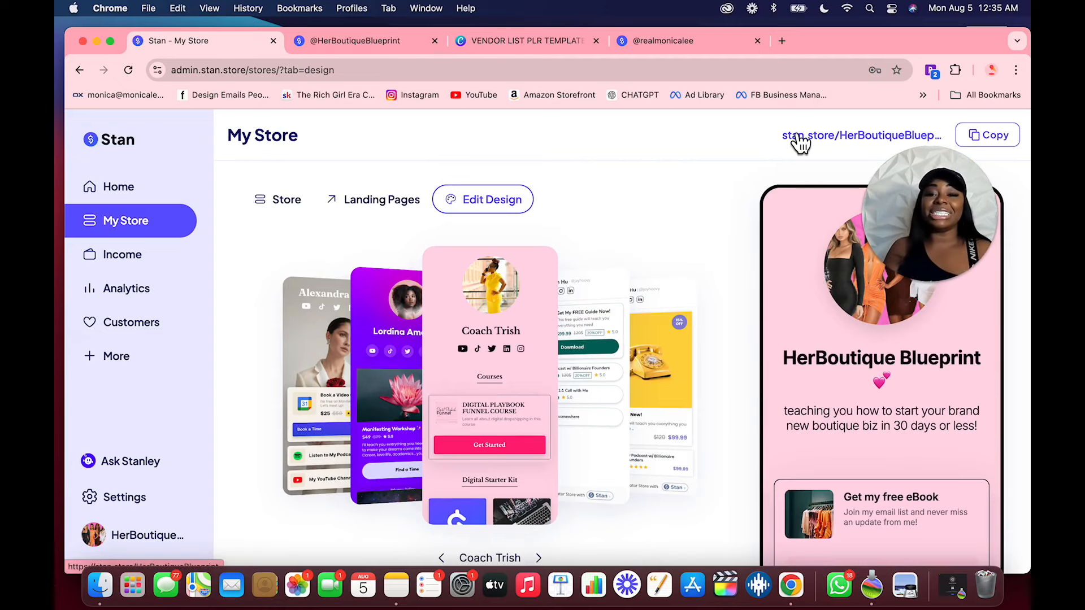
{"action": "left_click", "coordinate": [293, 212]}
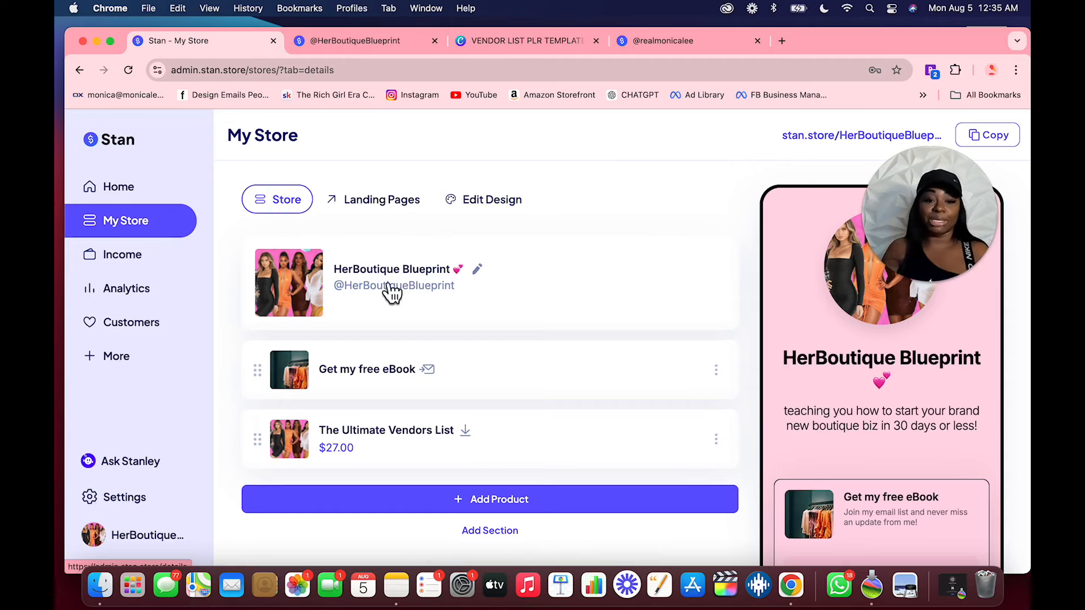
{"action": "left_click", "coordinate": [531, 450]}
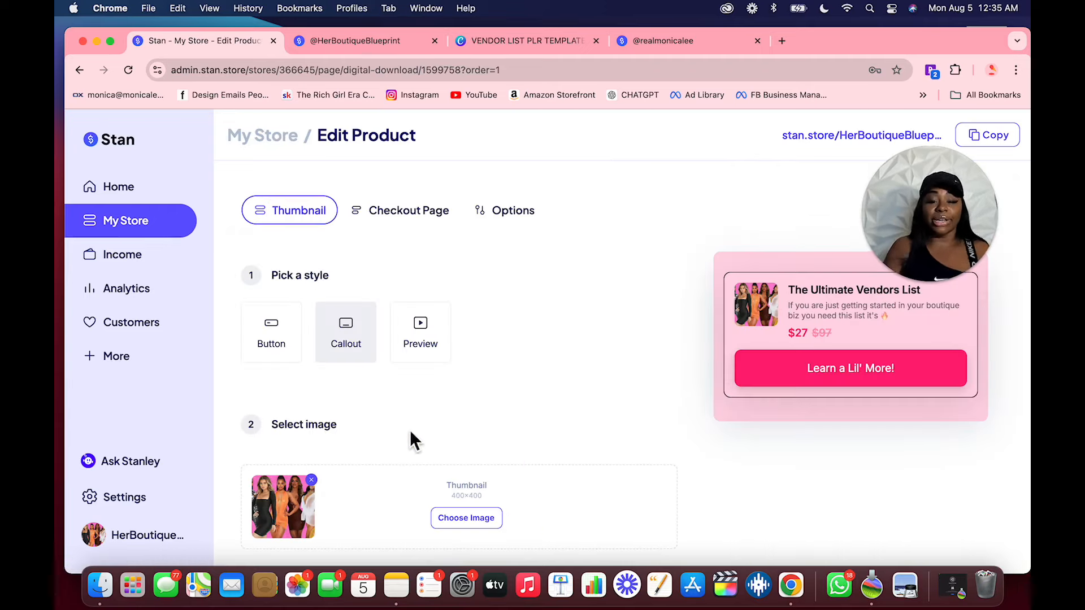
{"action": "left_click", "coordinate": [527, 223]}
{"action": "scroll", "coordinate": [502, 386], "scroll_direction": "down", "scroll_amount": 2}
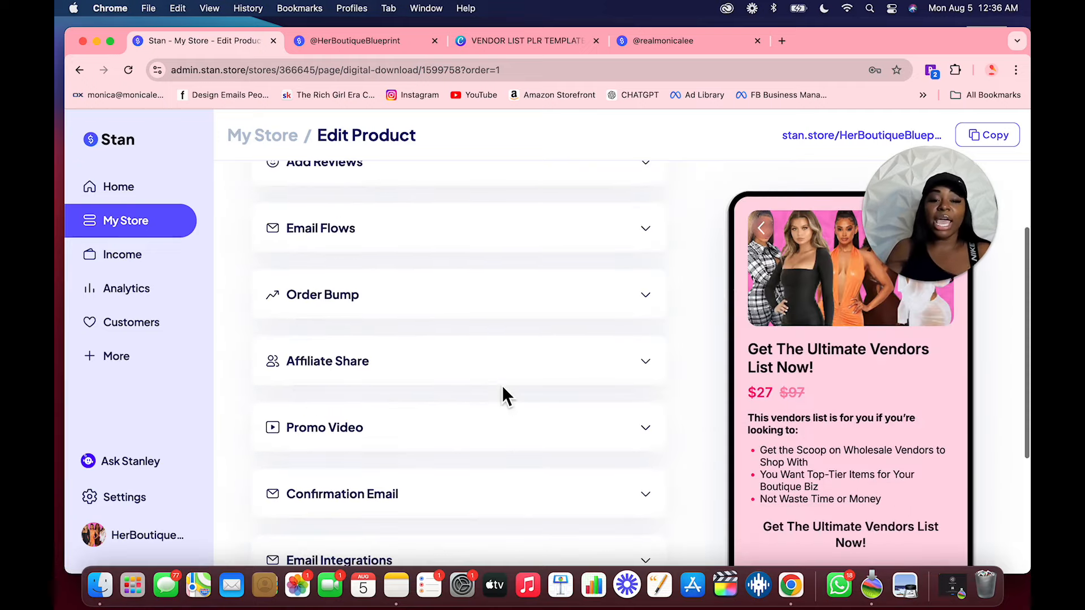
{"action": "scroll", "coordinate": [492, 404], "scroll_direction": "up", "scroll_amount": 1}
{"action": "scroll", "coordinate": [492, 403], "scroll_direction": "down", "scroll_amount": 5}
{"action": "scroll", "coordinate": [511, 399], "scroll_direction": "up", "scroll_amount": 2}
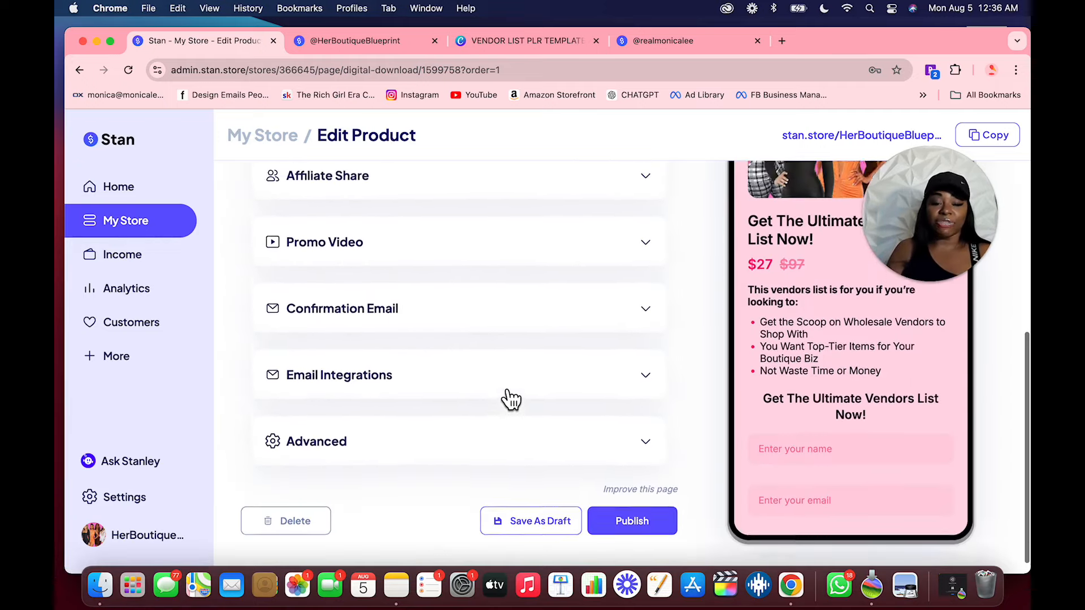
Review the subject and body of The Ultimate Vendors List's confirmation email, and collapse its settings.
{"action": "left_click", "coordinate": [510, 402]}
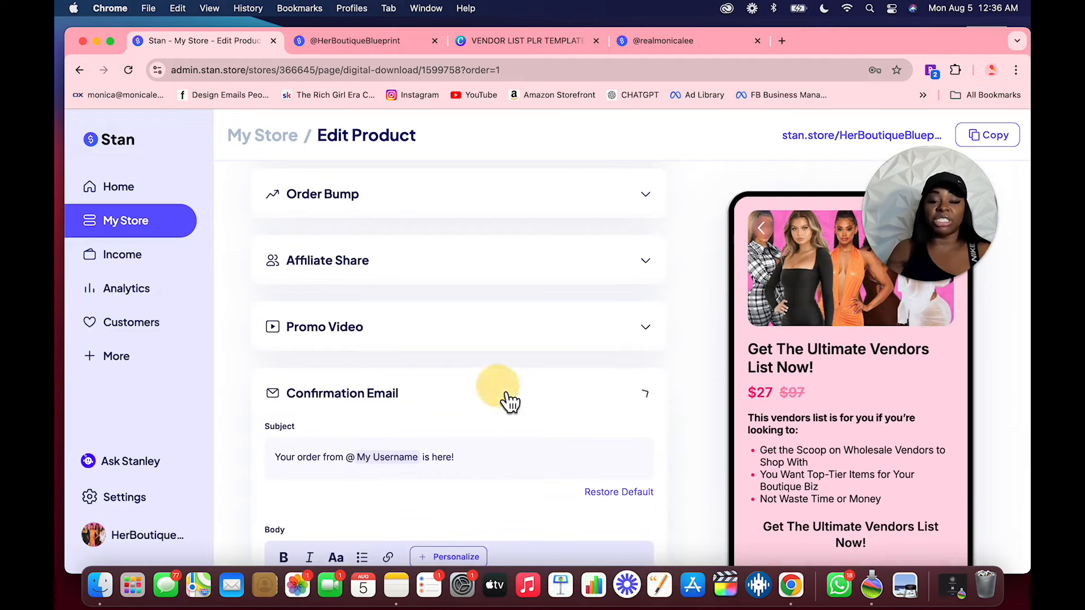
{"action": "scroll", "coordinate": [501, 392], "scroll_direction": "down", "scroll_amount": 4}
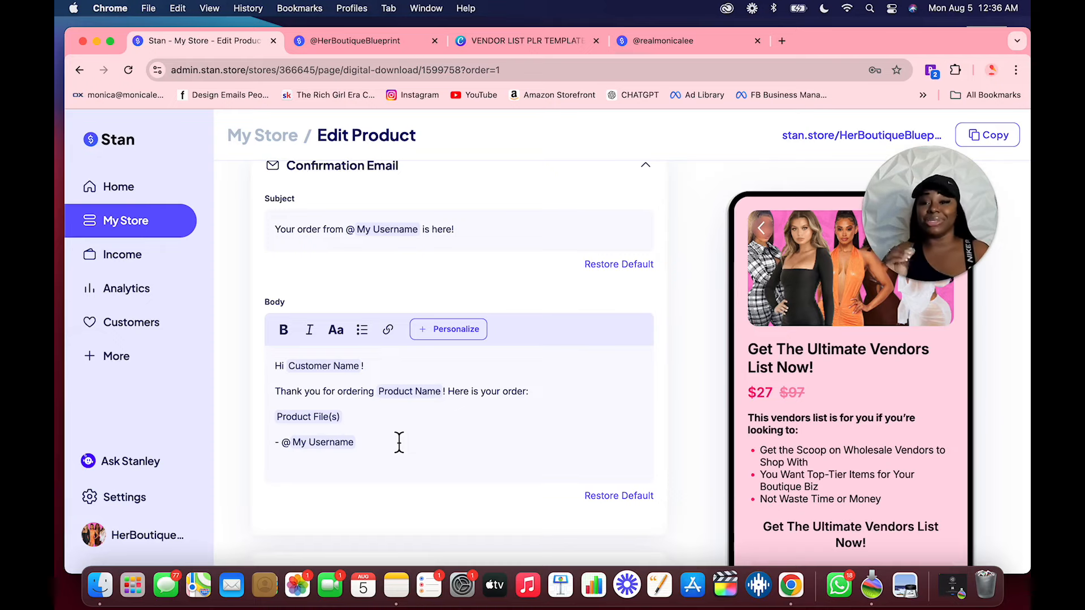
{"action": "scroll", "coordinate": [399, 443], "scroll_direction": "down", "scroll_amount": 5}
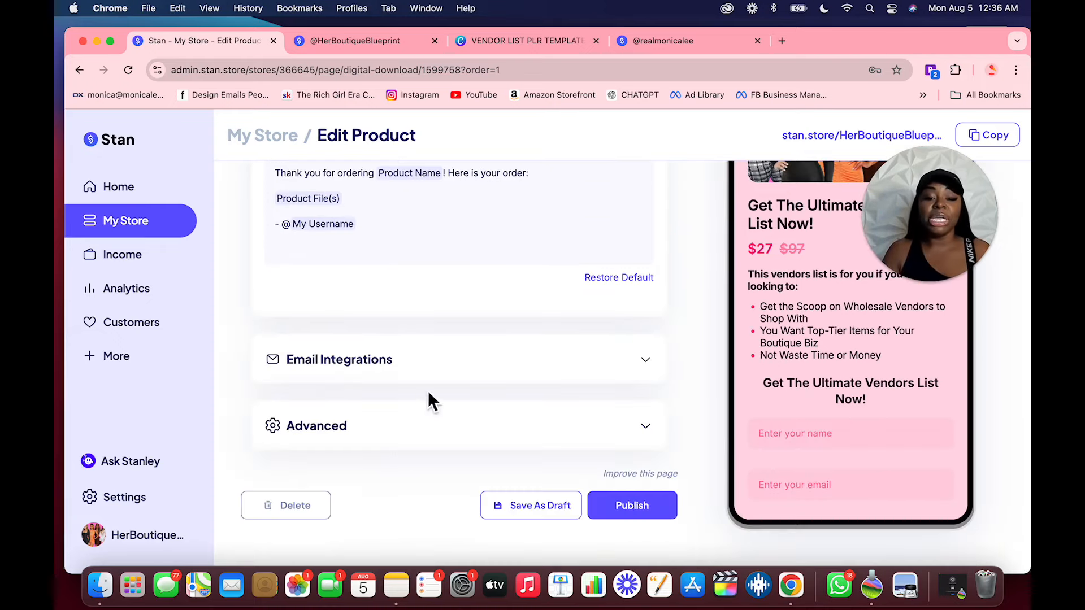
{"action": "scroll", "coordinate": [446, 385], "scroll_direction": "up", "scroll_amount": 5}
{"action": "scroll", "coordinate": [637, 278], "scroll_direction": "up", "scroll_amount": 3}
{"action": "left_click", "coordinate": [656, 327]}
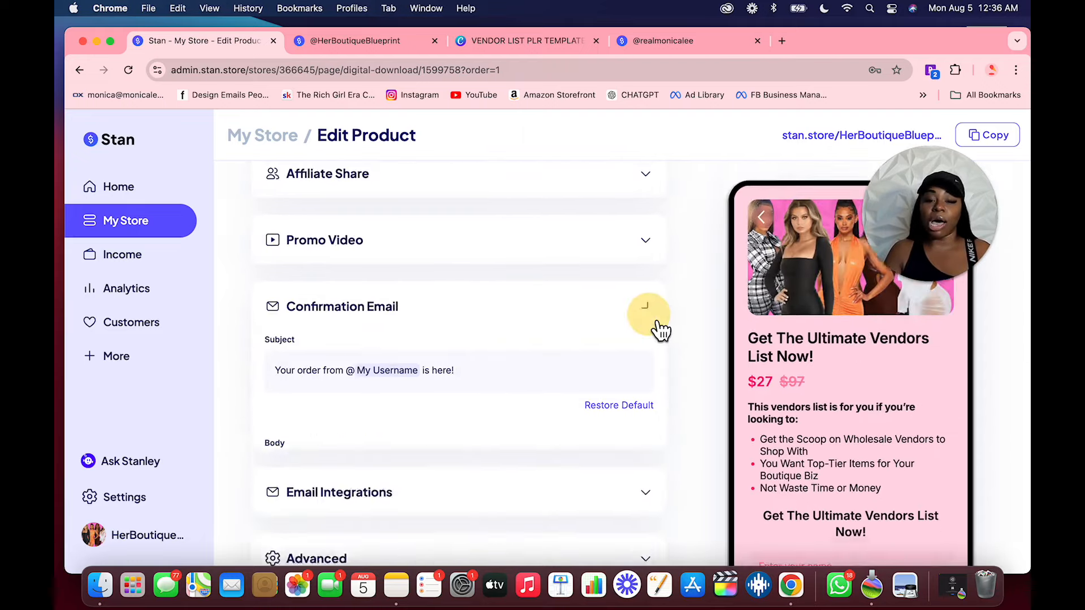
Examine the product's promo video and affiliate share options, collapsing each one after viewing.
{"action": "left_click", "coordinate": [656, 244]}
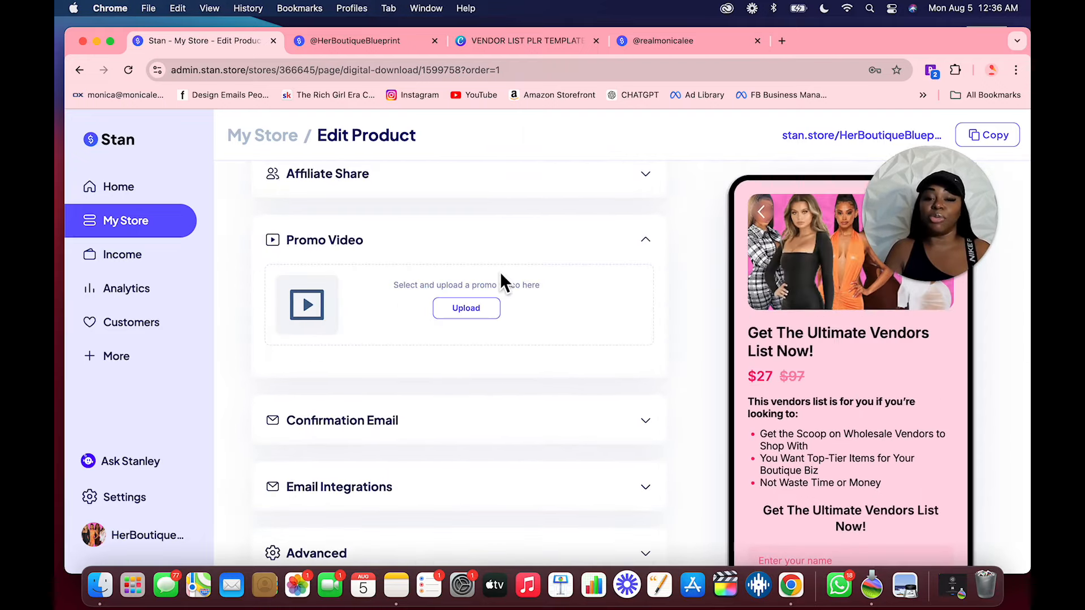
{"action": "left_click", "coordinate": [642, 247]}
{"action": "scroll", "coordinate": [511, 269], "scroll_direction": "up", "scroll_amount": 3}
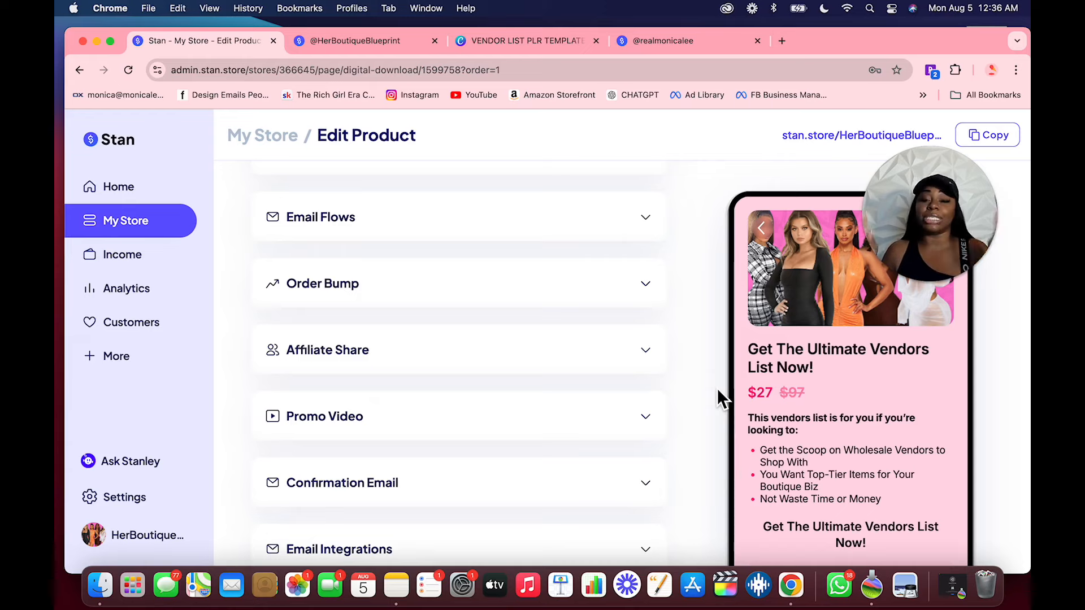
{"action": "left_click", "coordinate": [562, 374]}
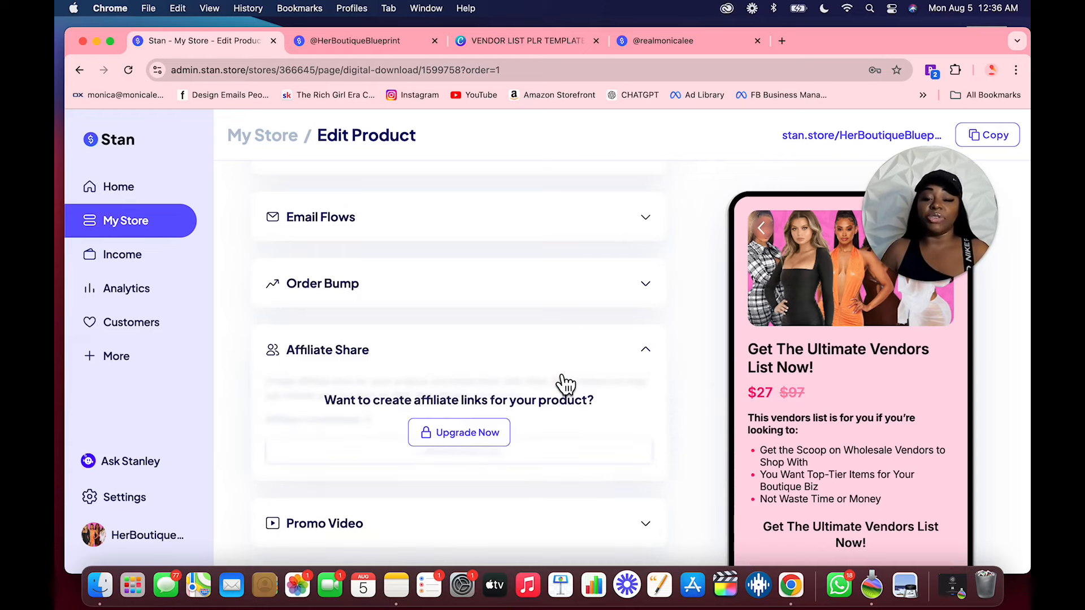
{"action": "left_click", "coordinate": [501, 371]}
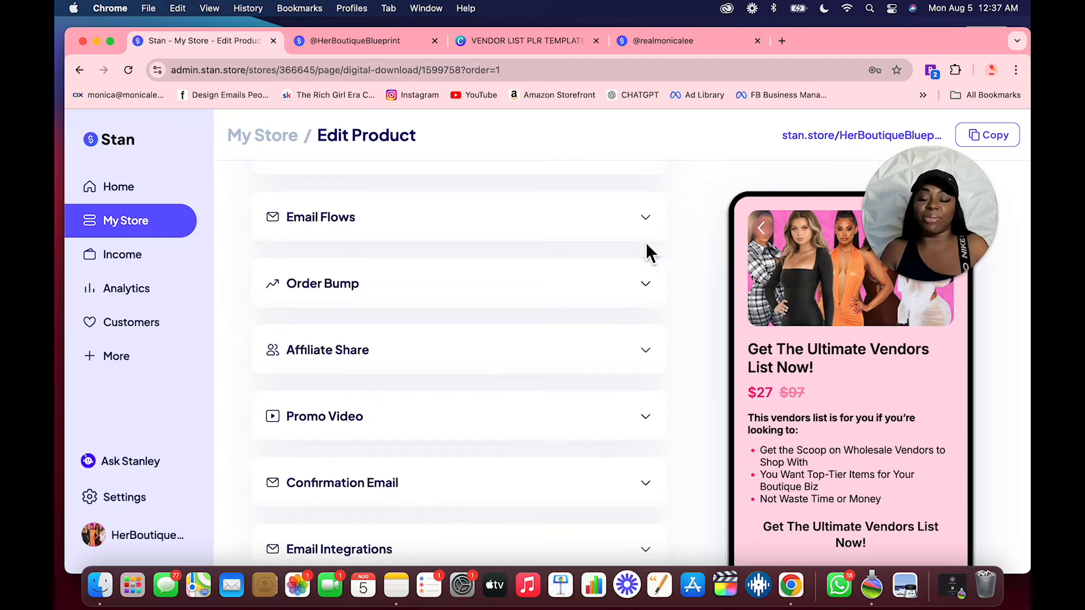
{"action": "scroll", "coordinate": [667, 395], "scroll_direction": "down", "scroll_amount": 2}
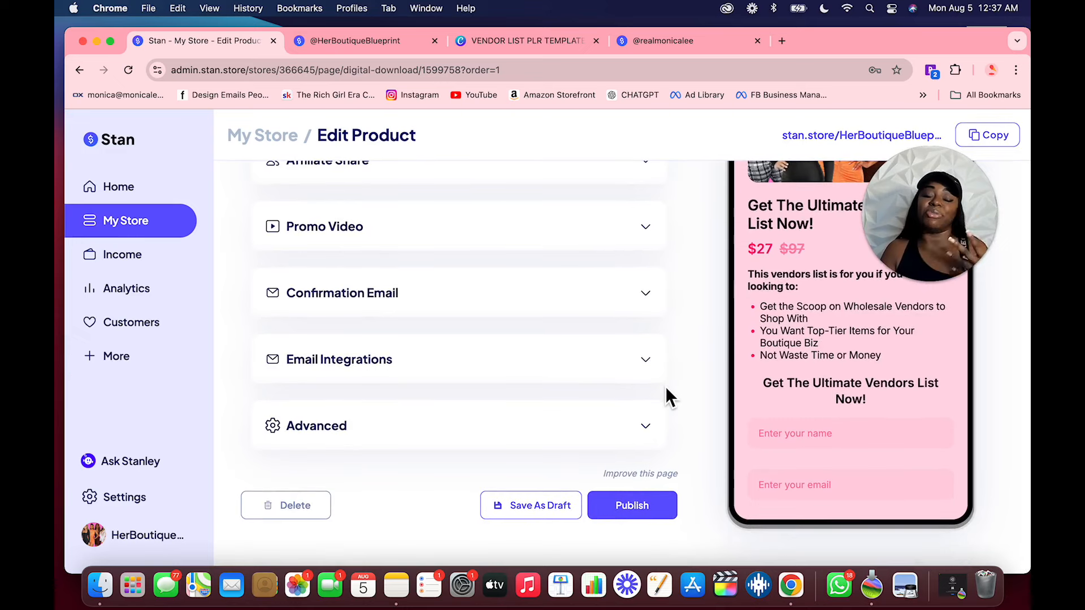